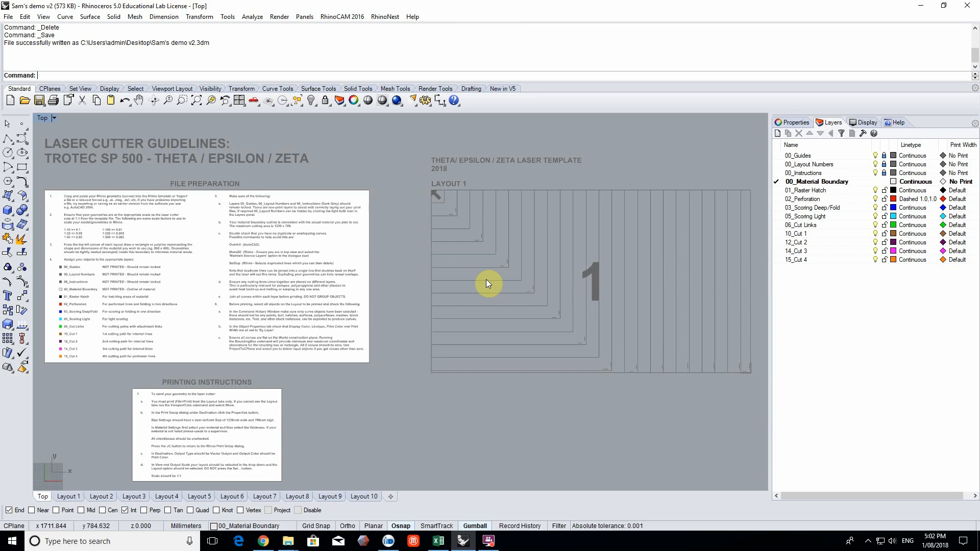
# Look over the laser cutter template in the Top view and the pages Layout 1 to Layout 4, ending at Layout 1's area
pyautogui.moveTo(420, 146); pyautogui.dragTo(591, 182)
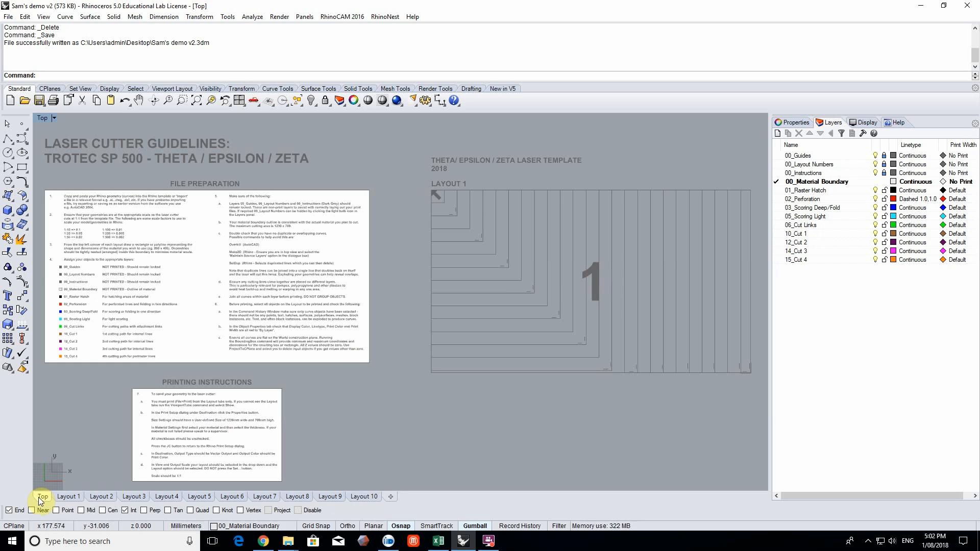
pyautogui.scroll(-7, 523, 342)
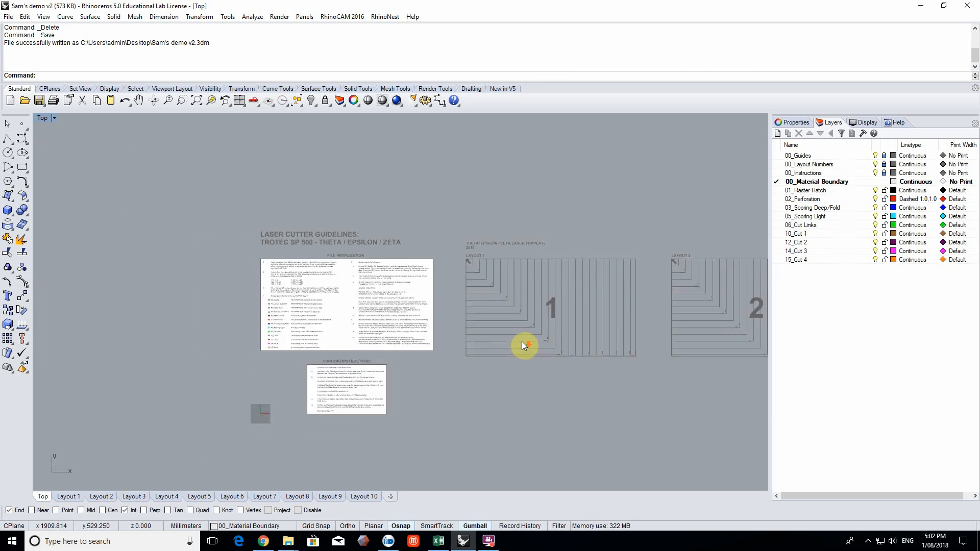
pyautogui.moveTo(543, 345); pyautogui.dragTo(674, 345, button='right')
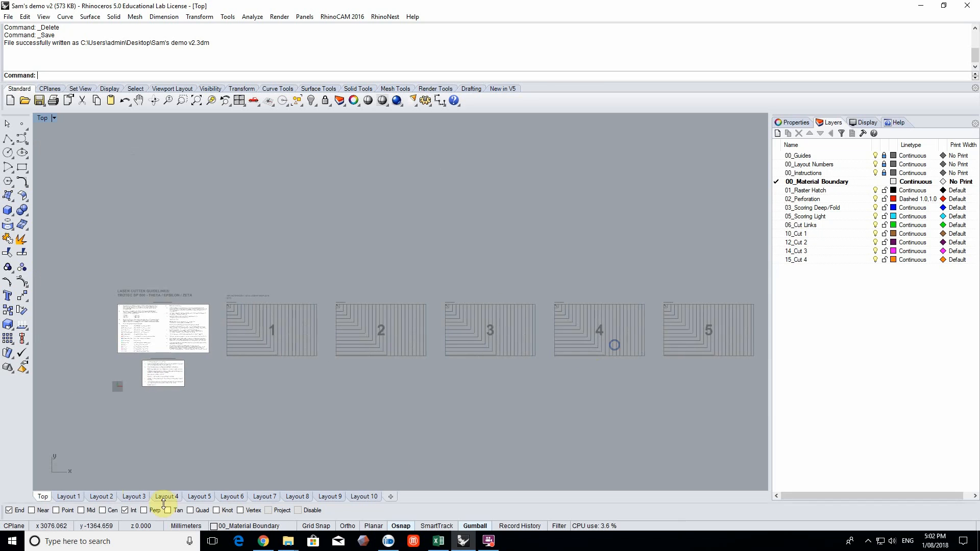
pyautogui.click(68, 497)
pyautogui.click(101, 496)
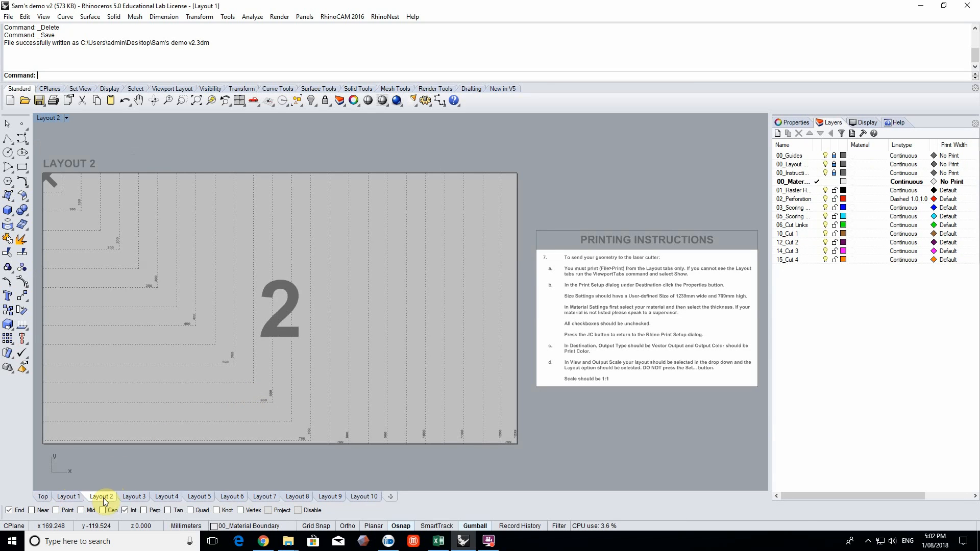
pyautogui.click(134, 499)
pyautogui.click(166, 497)
pyautogui.click(39, 498)
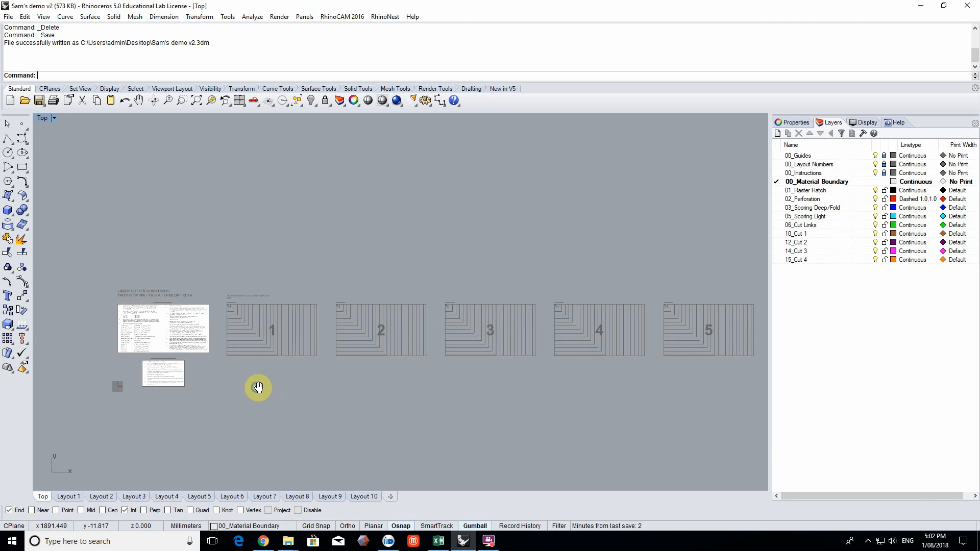
pyautogui.moveTo(258, 388); pyautogui.dragTo(322, 369, button='right')
pyautogui.scroll(5, 327, 317)
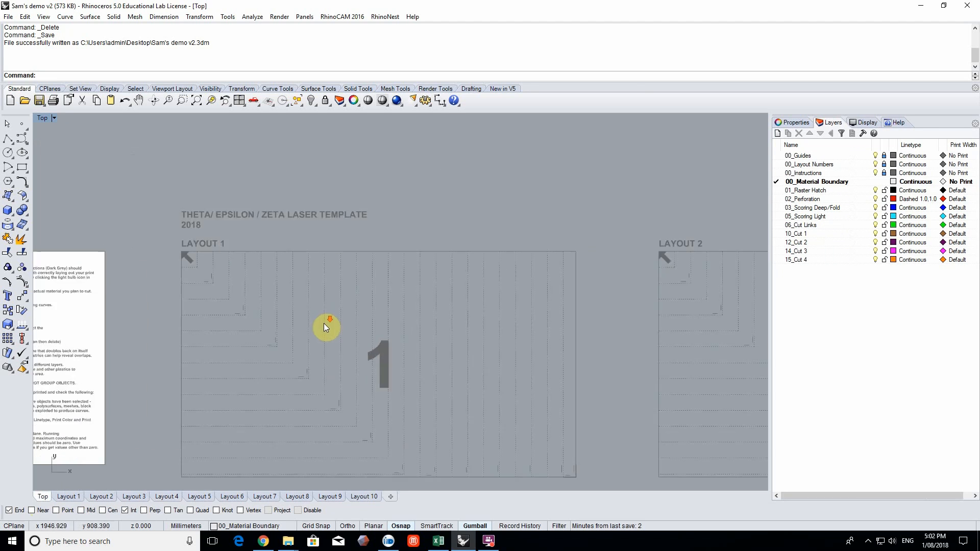
pyautogui.scroll(-3, 325, 327)
pyautogui.scroll(1, 389, 324)
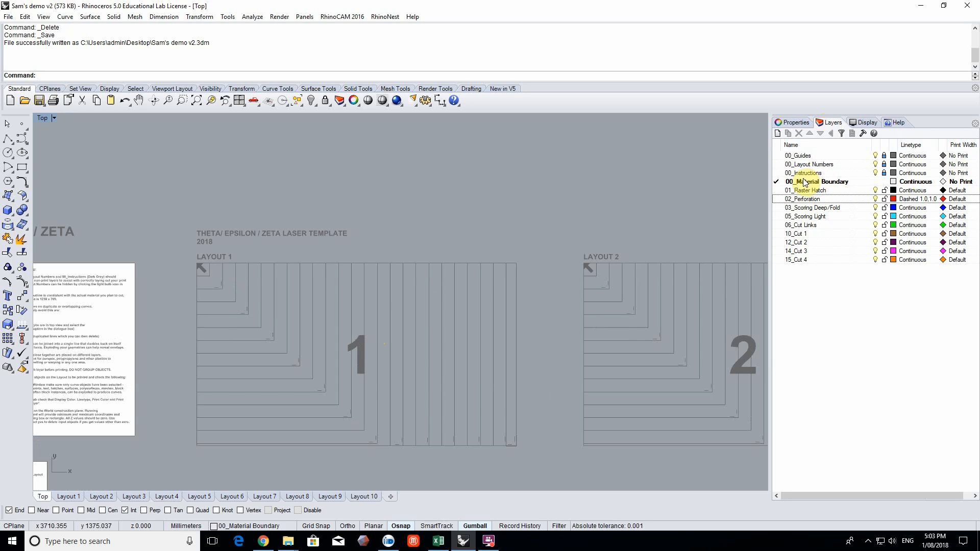
# Review the layers 00_Guides, 00_Layout Numbers and 00_Instructions by highlighting each one in turn
pyautogui.click(801, 156)
pyautogui.click(809, 164)
pyautogui.click(811, 174)
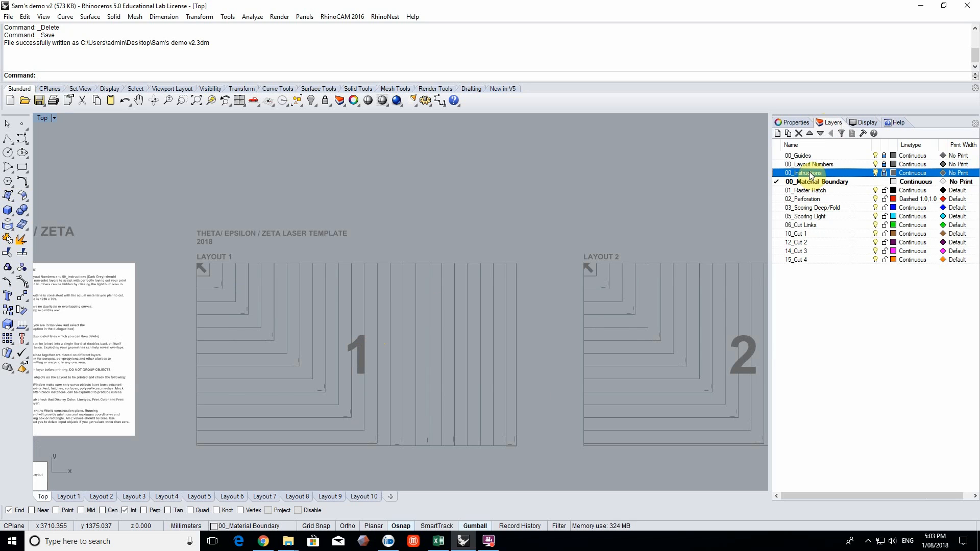
pyautogui.click(800, 156)
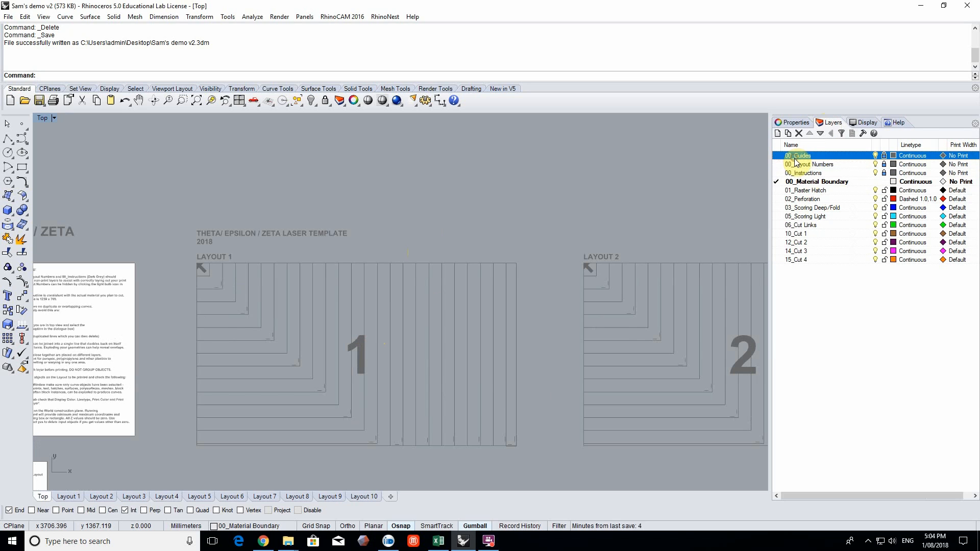
pyautogui.click(798, 165)
pyautogui.click(799, 173)
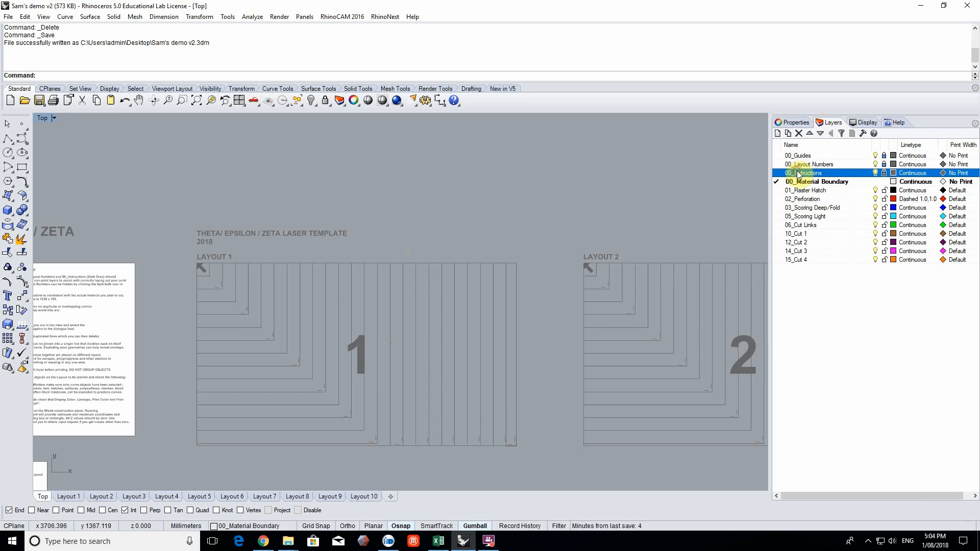
# Check what 00_Guides, 00_Layout Numbers and 00_Instructions contain by switching each layer's visibility off and on again
pyautogui.click(875, 155)
pyautogui.click(875, 155)
pyautogui.click(875, 165)
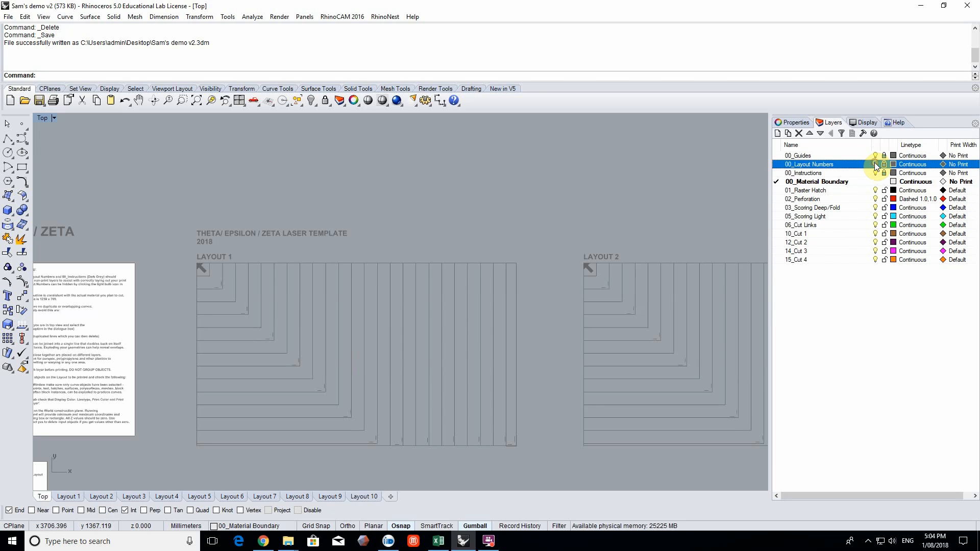
pyautogui.click(876, 165)
pyautogui.click(876, 174)
pyautogui.click(875, 174)
pyautogui.moveTo(469, 260); pyautogui.dragTo(693, 244, button='right')
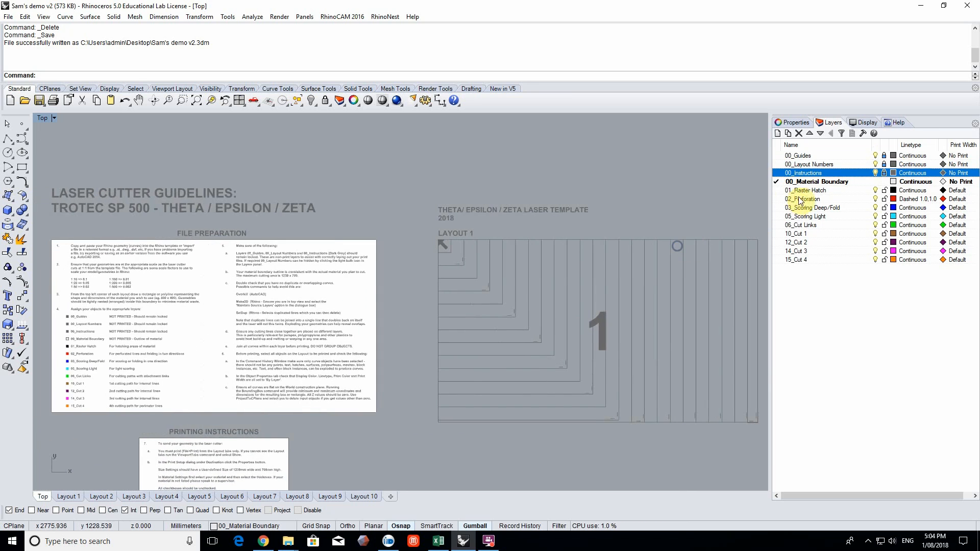
pyautogui.click(875, 173)
pyautogui.click(875, 173)
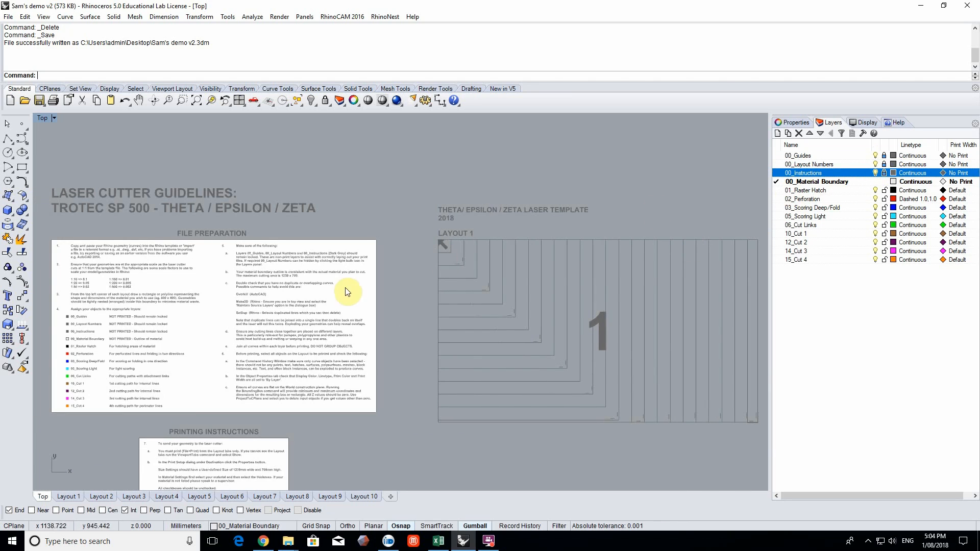
# Draw a 1000 by 700 mm rectangle on the 00_Material Boundary layer, extending right and down from Layout 1's upper-left corner
pyautogui.moveTo(331, 285); pyautogui.dragTo(395, 281, button='right')
pyautogui.moveTo(547, 295); pyautogui.dragTo(166, 279, button='right')
pyautogui.scroll(2, 371, 279)
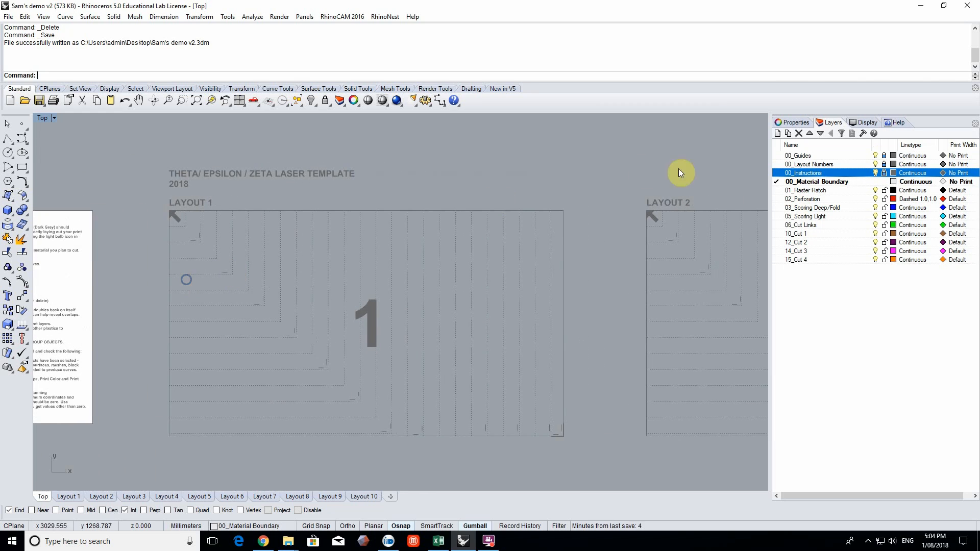
pyautogui.click(833, 181)
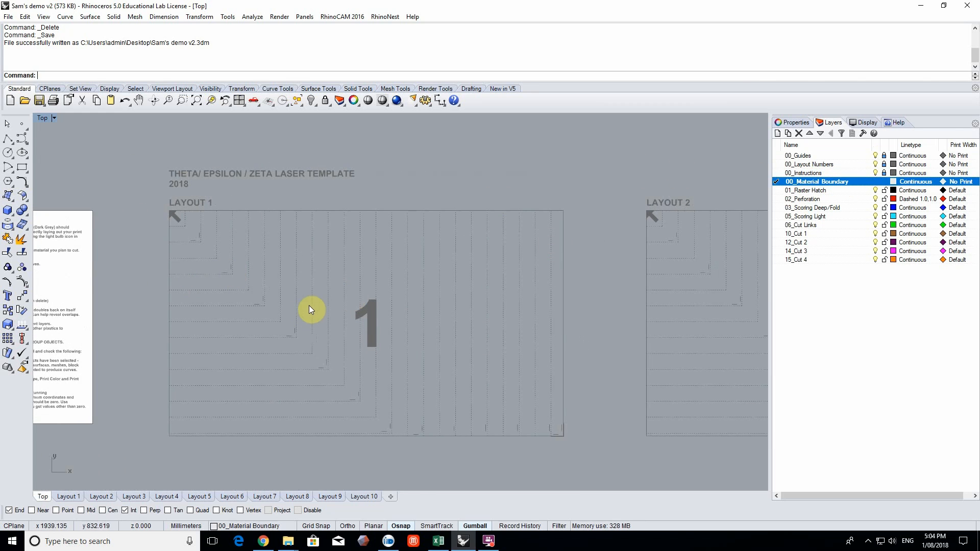
pyautogui.moveTo(275, 299)
pyautogui.mouseDown(button='right')
pyautogui.moveTo(298, 305)
pyautogui.moveTo(291, 298)
pyautogui.mouseUp(button='right')
pyautogui.moveTo(178, 189); pyautogui.dragTo(608, 450)
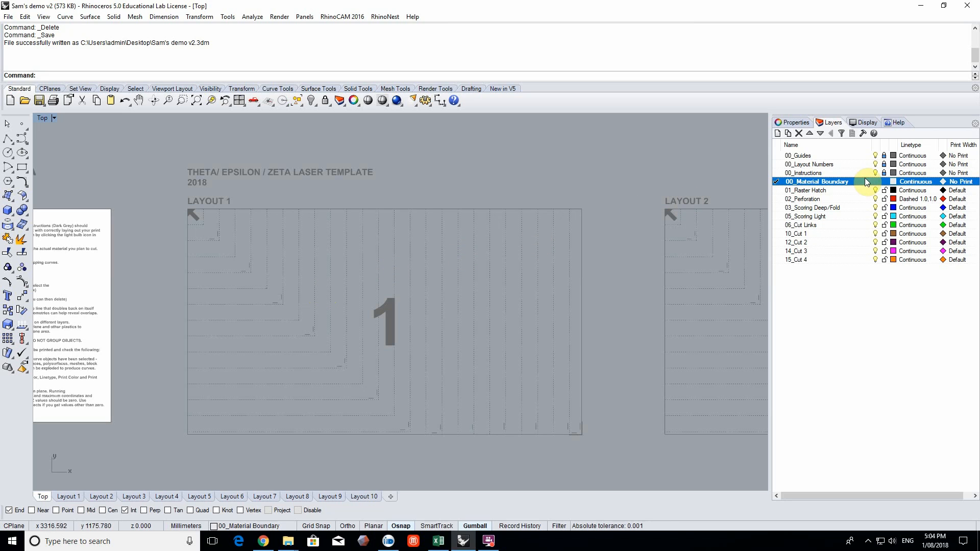
pyautogui.write('R')
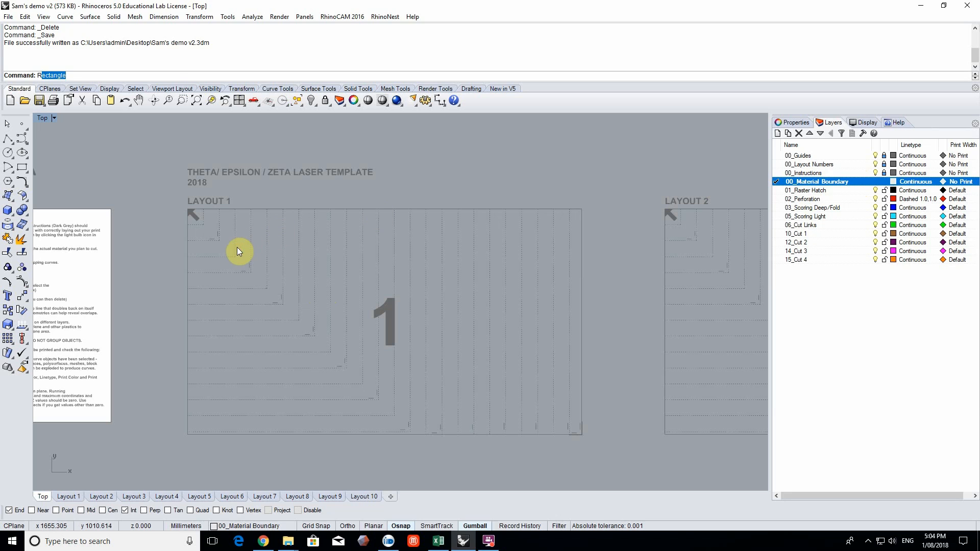
pyautogui.write('ect')
pyautogui.press('Return')
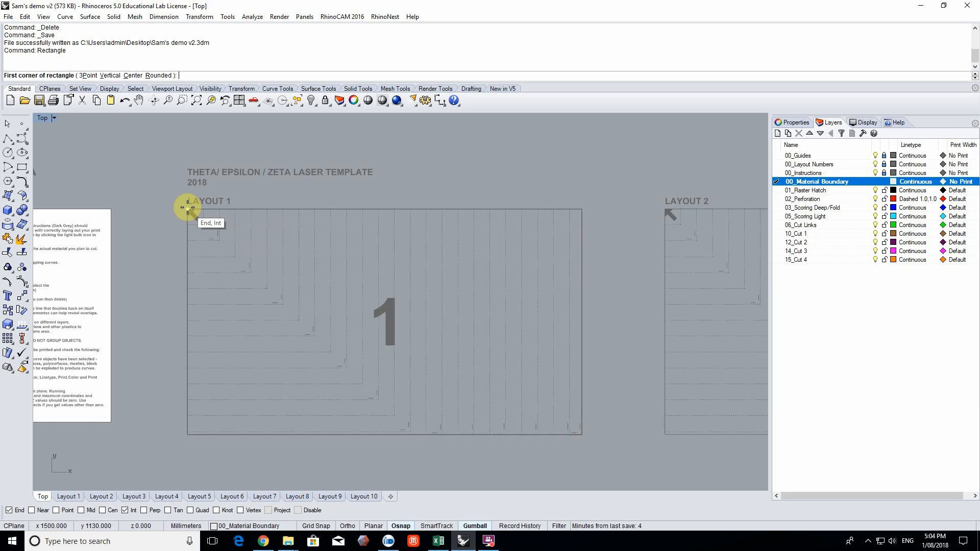
pyautogui.scroll(3, 188, 209)
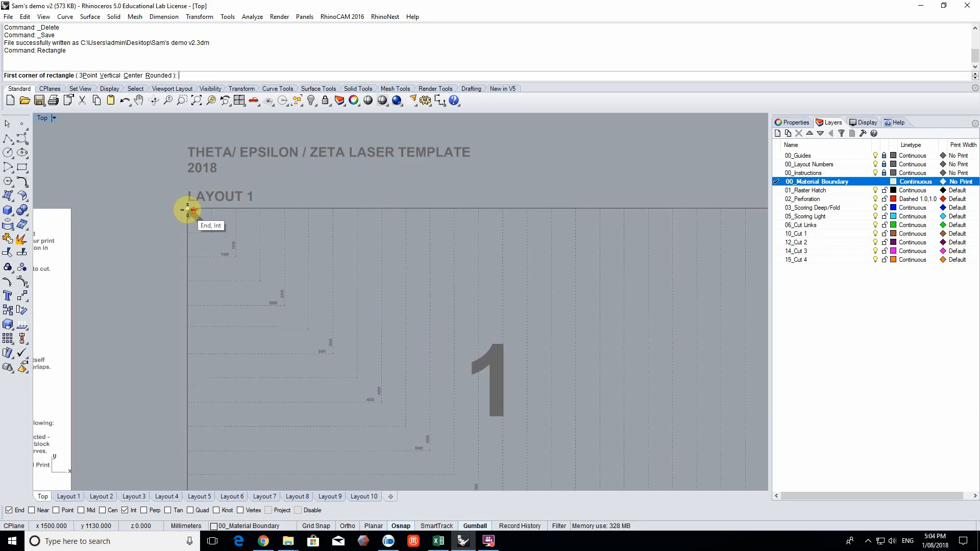
pyautogui.scroll(2, 188, 209)
pyautogui.click(188, 209)
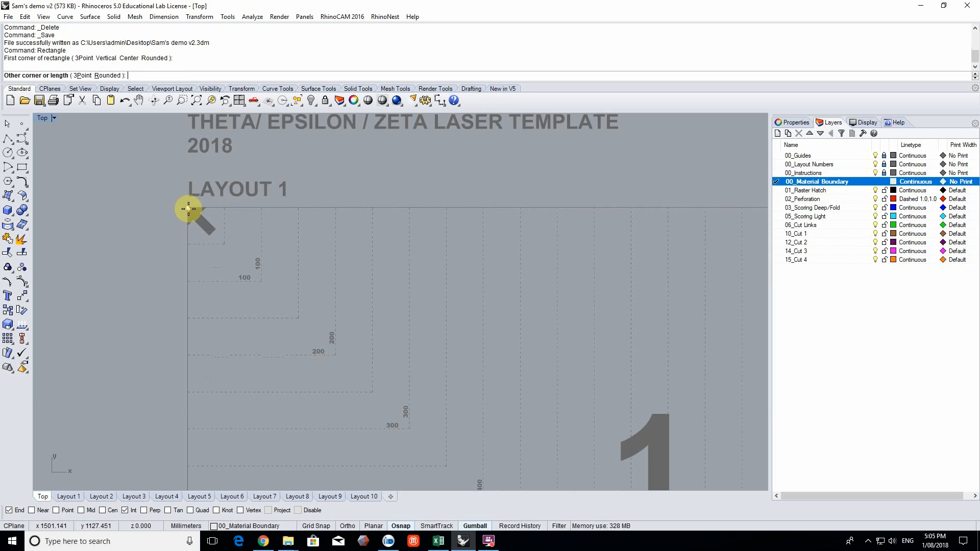
pyautogui.scroll(-3, 188, 208)
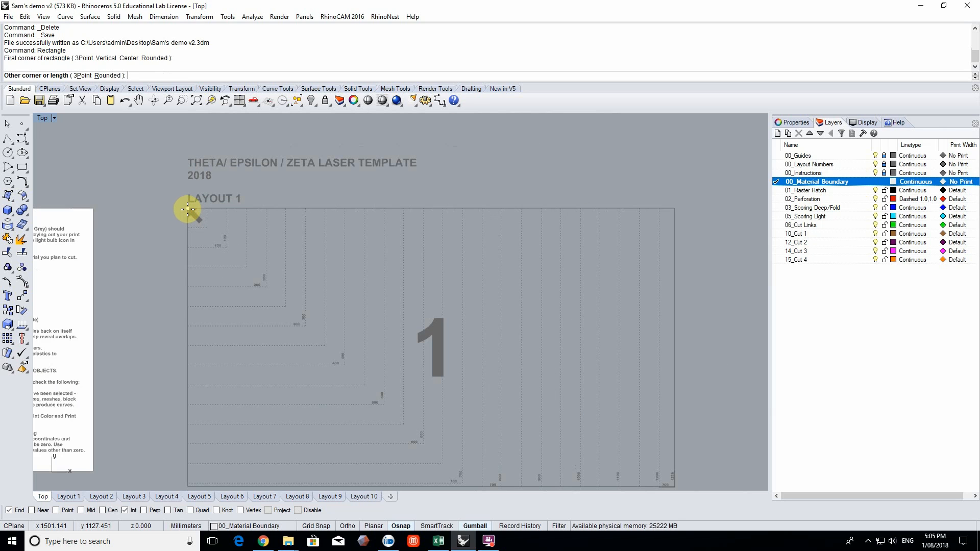
pyautogui.write('1000')
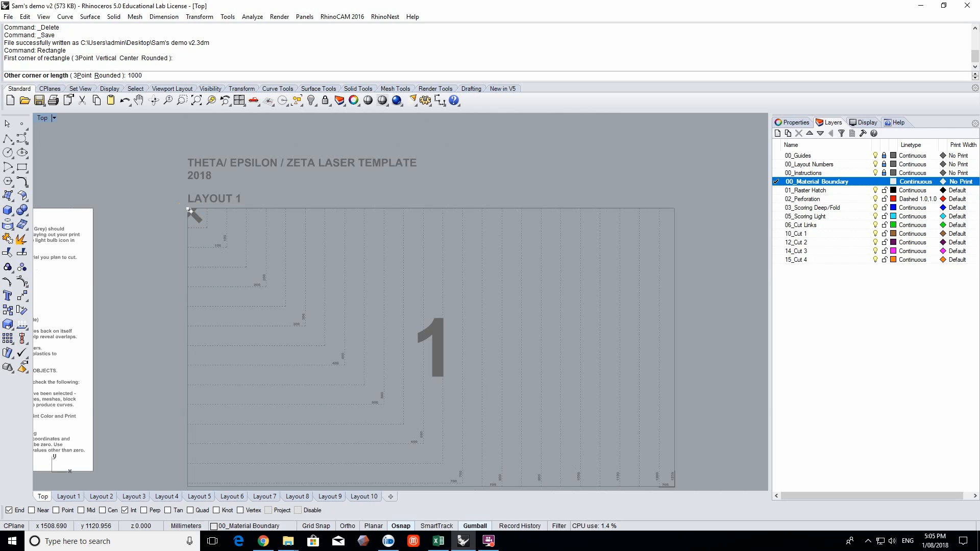
pyautogui.click(190, 211)
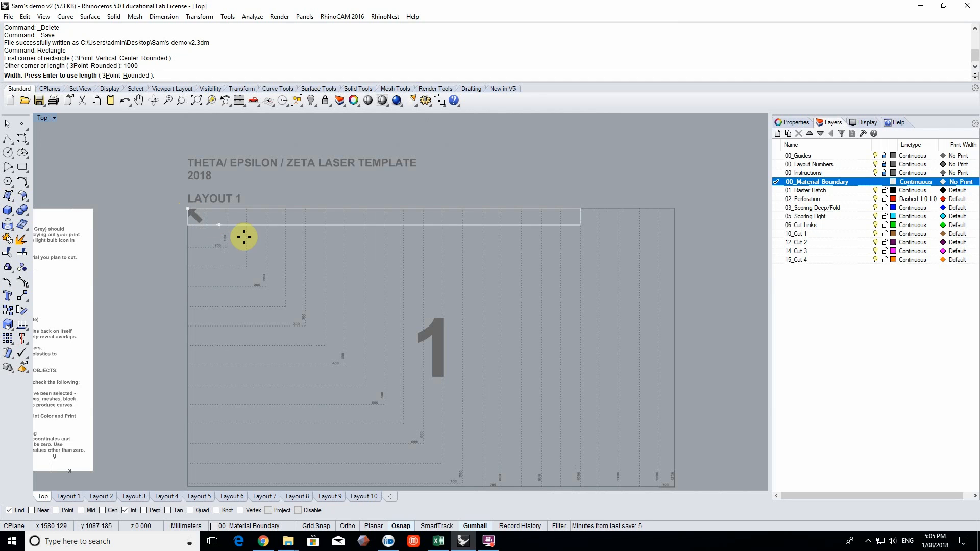
pyautogui.press('alt')
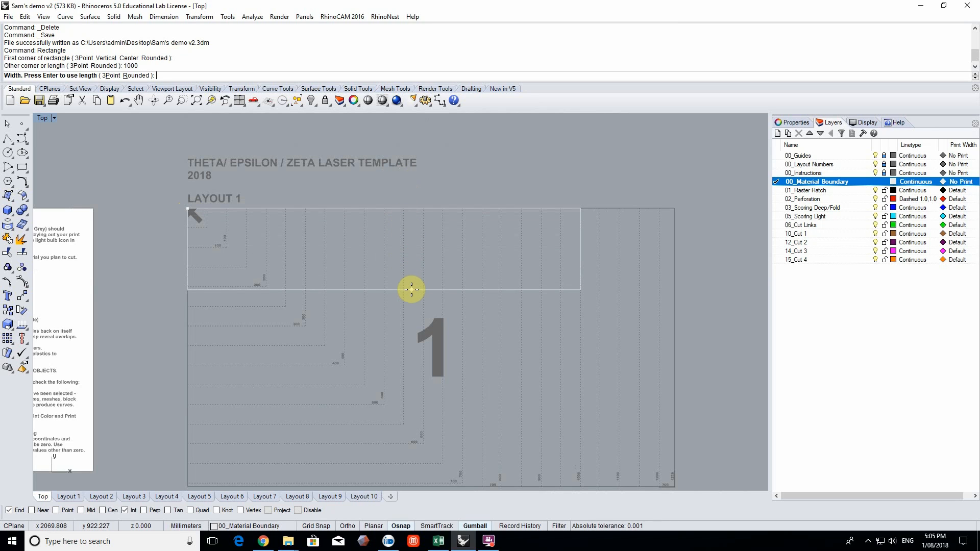
pyautogui.write('-700')
pyautogui.press('Return')
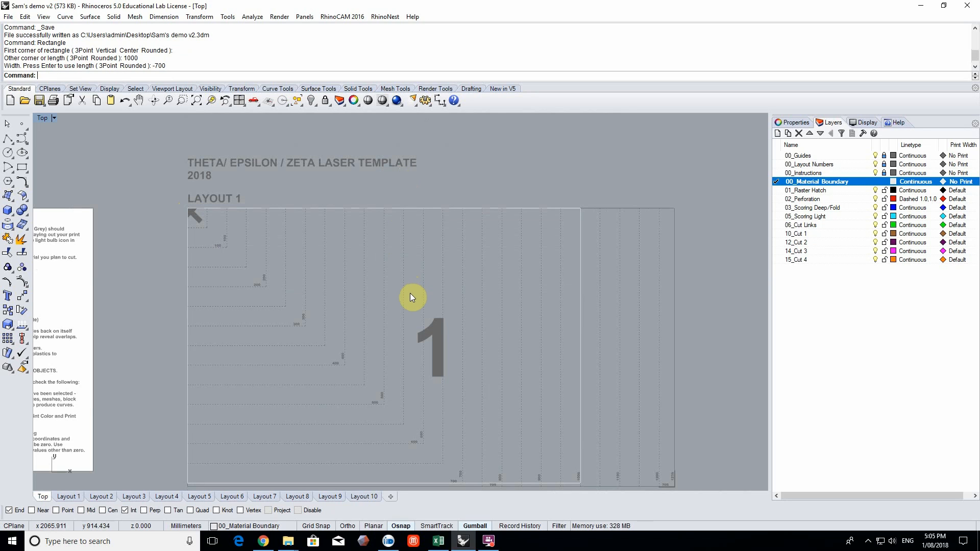
pyautogui.moveTo(419, 321); pyautogui.dragTo(396, 290, button='right')
pyautogui.moveTo(142, 157)
pyautogui.mouseDown()
pyautogui.moveTo(189, 181)
pyautogui.moveTo(598, 491)
pyautogui.mouseUp()
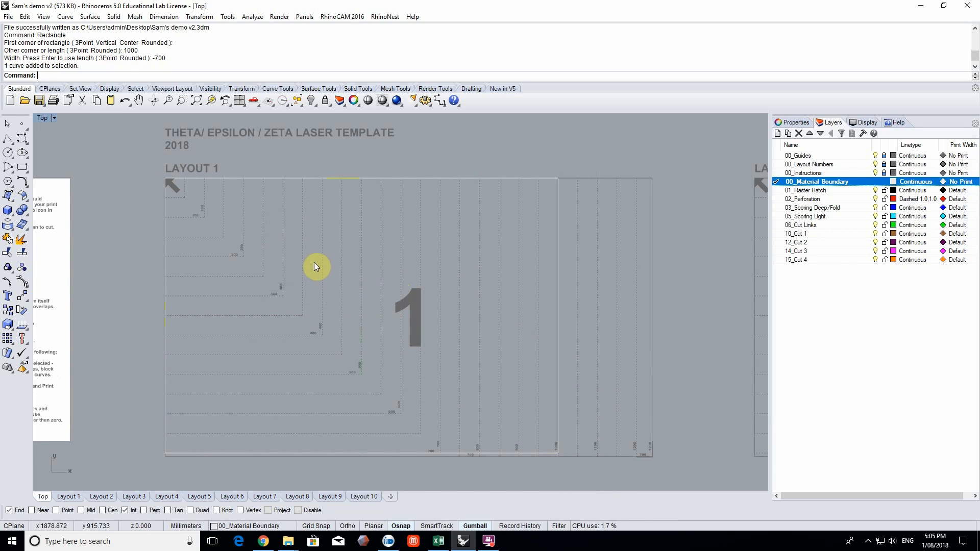
# Add the person's first name as non-bold Arial text, 10 mm high, near the upper-left corner of Layout 1's material boundary
pyautogui.moveTo(271, 211); pyautogui.dragTo(230, 226, button='right')
pyautogui.scroll(6, 333, 229)
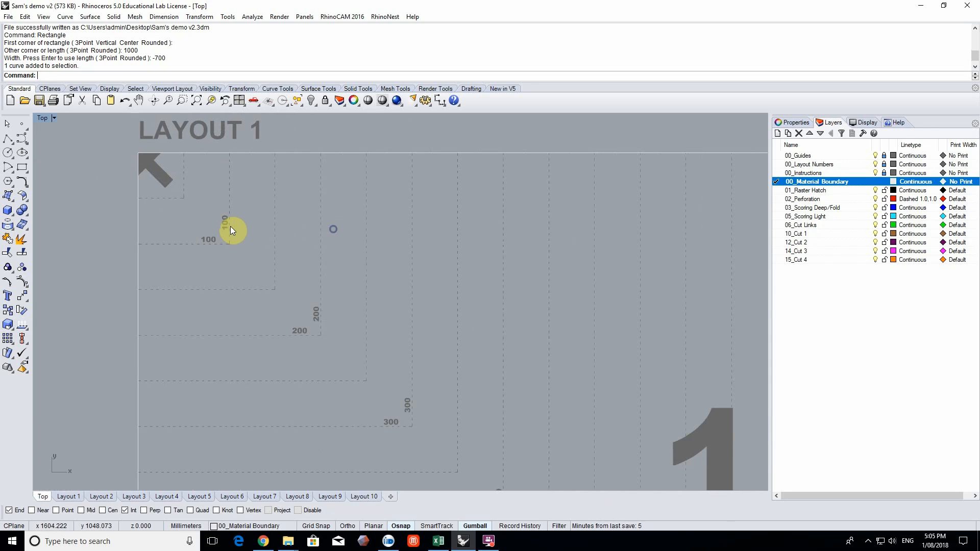
pyautogui.write('Text')
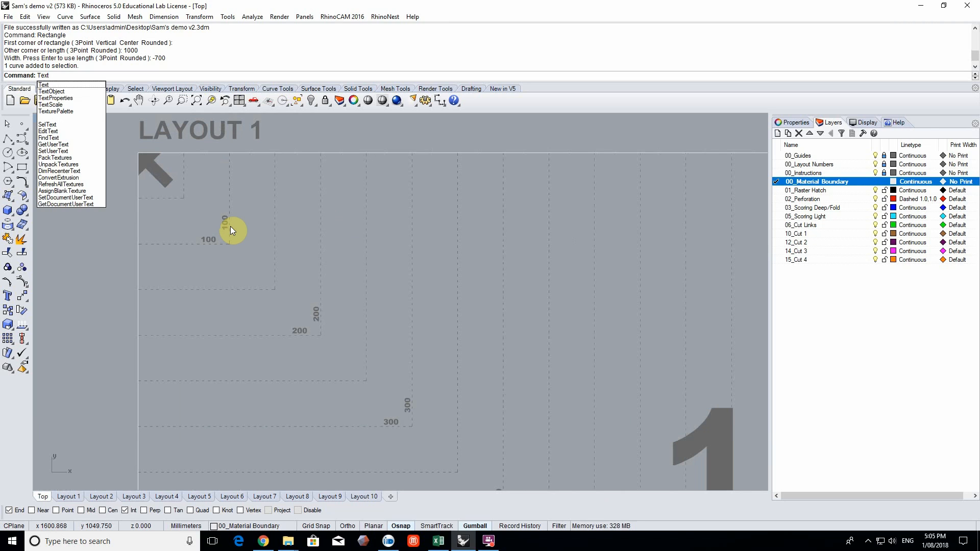
pyautogui.press('Return')
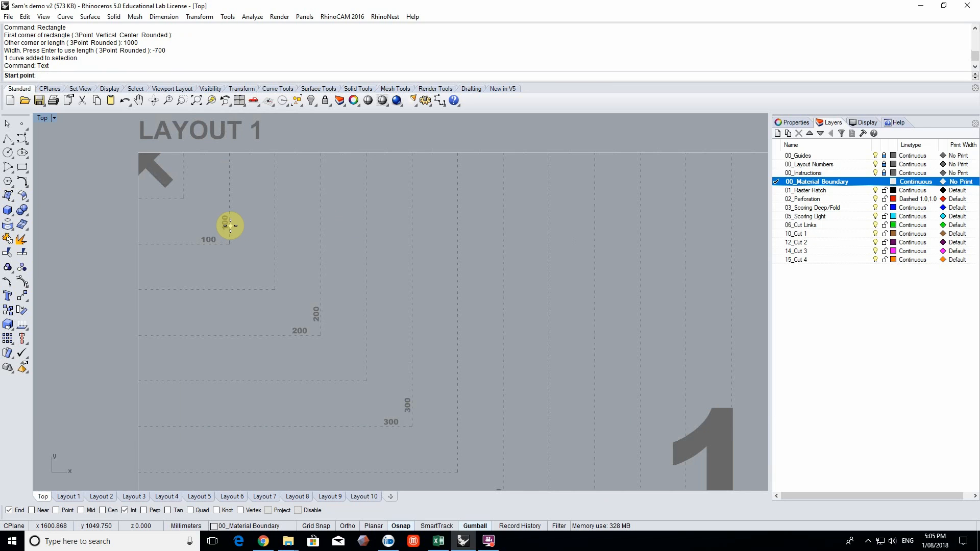
pyautogui.click(198, 203)
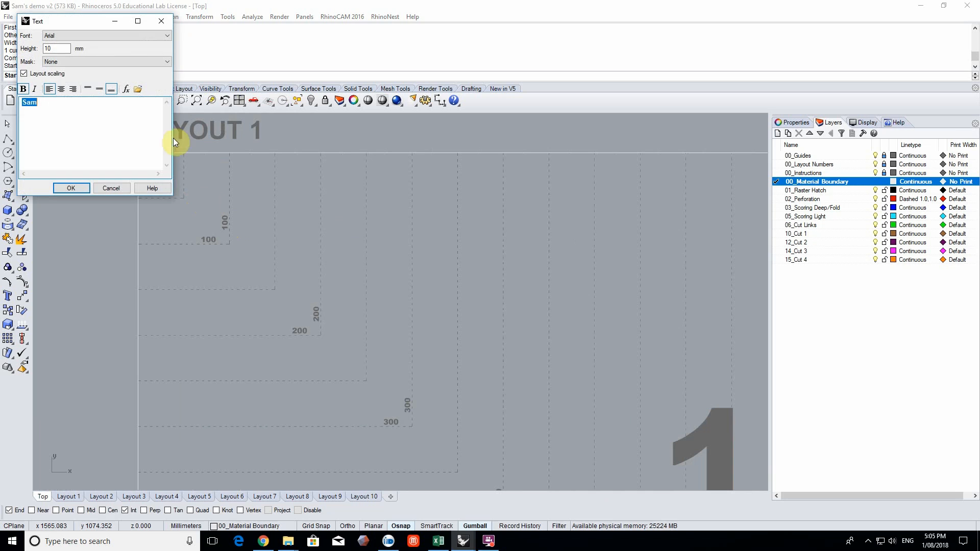
pyautogui.moveTo(73, 22); pyautogui.dragTo(399, 188)
pyautogui.click(376, 273)
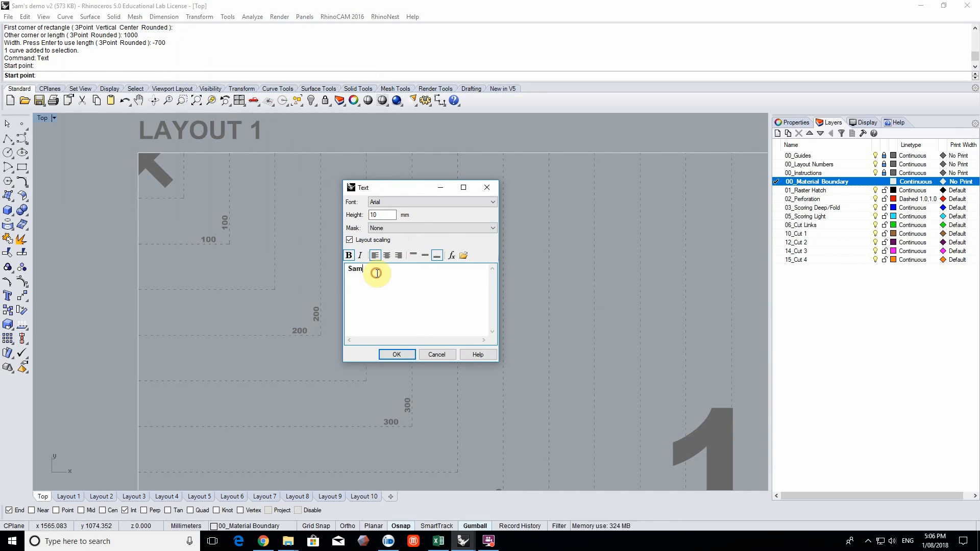
pyautogui.press('BackSpace')
pyautogui.click(349, 256)
pyautogui.click(395, 355)
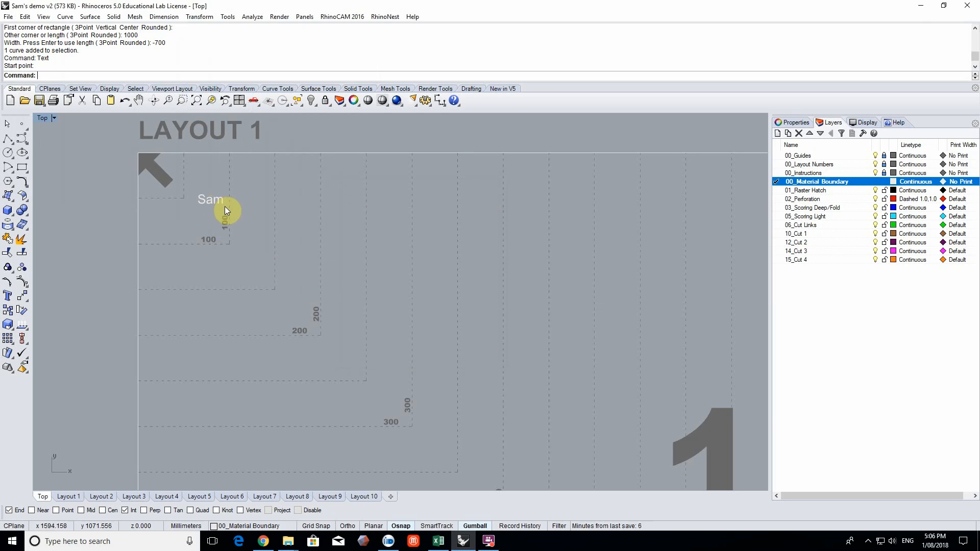
# Inspect the letter shapes of the placed name text up close
pyautogui.scroll(3, 224, 206)
pyautogui.moveTo(206, 218); pyautogui.dragTo(260, 266, button='right')
pyautogui.scroll(3, 221, 267)
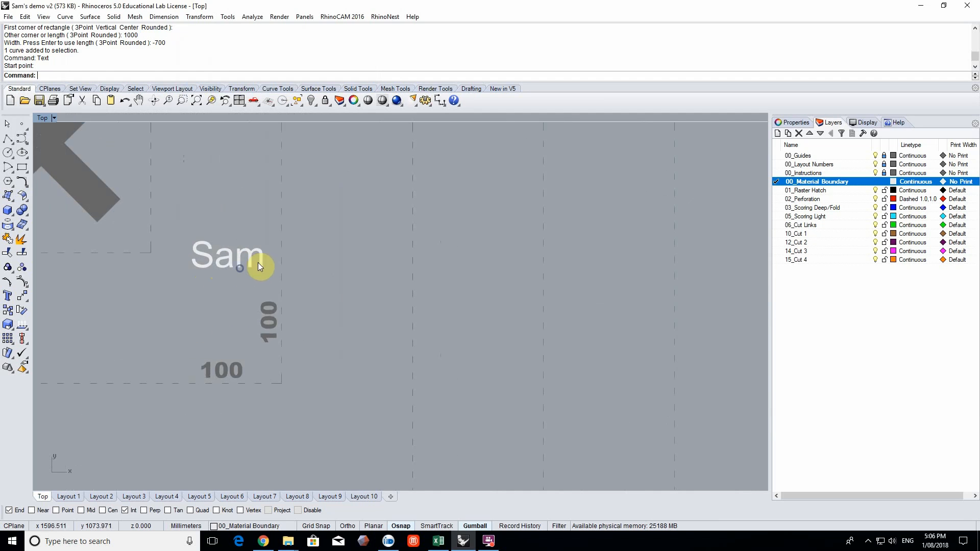
pyautogui.scroll(2, 236, 263)
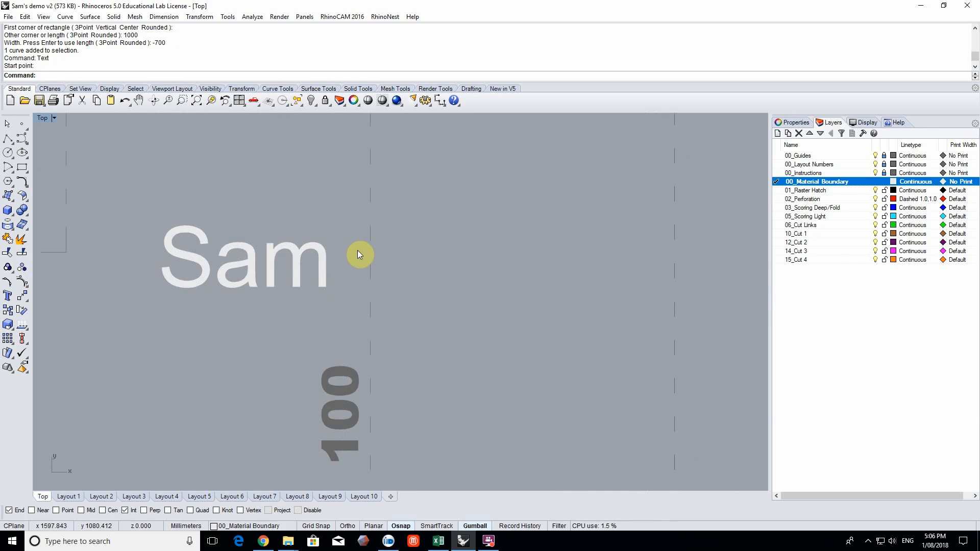
pyautogui.scroll(4, 360, 256)
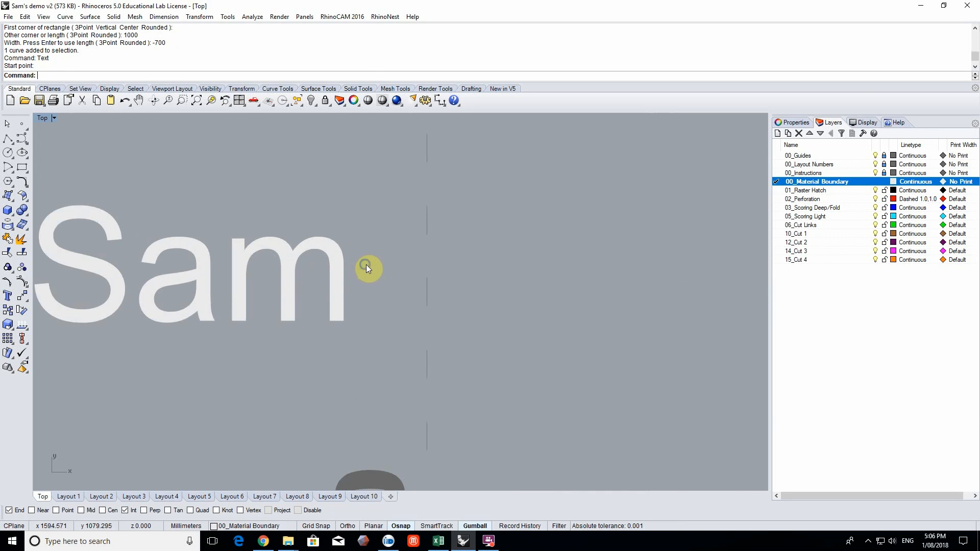
# Explode the placed name text into separate outline curves
pyautogui.click(366, 265)
pyautogui.write('explode')
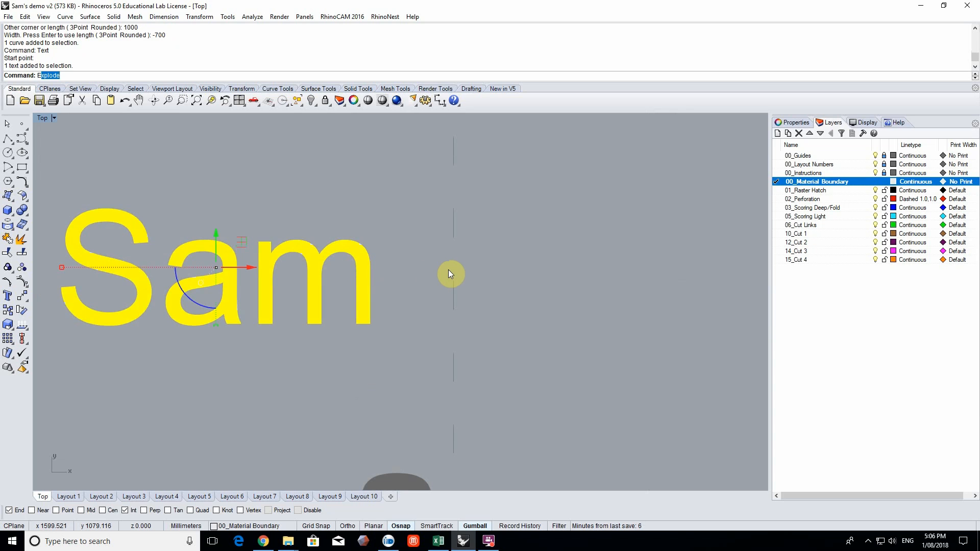
pyautogui.press('Return')
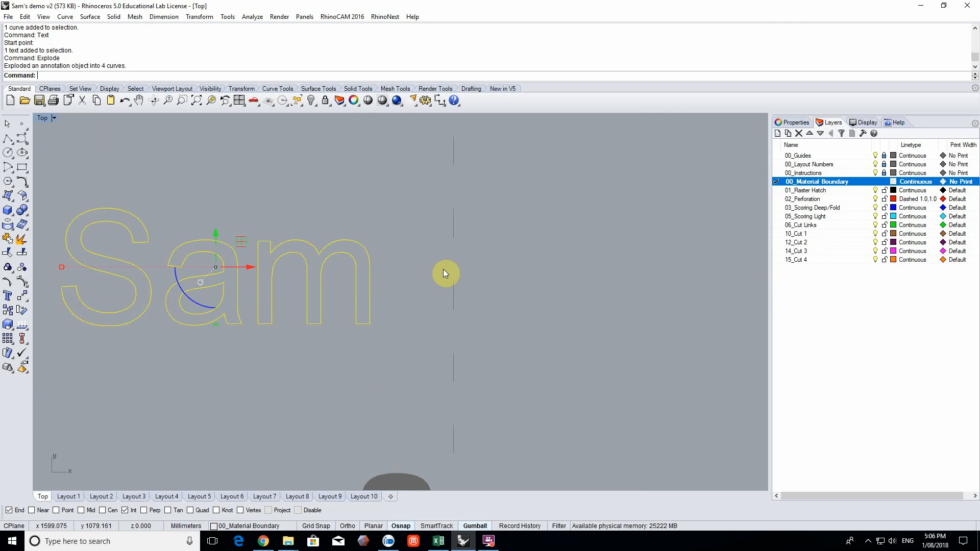
pyautogui.click(442, 268)
# Check the exploded letter outlines by selecting them one by one, and turn off the Gumball
pyautogui.scroll(2, 237, 259)
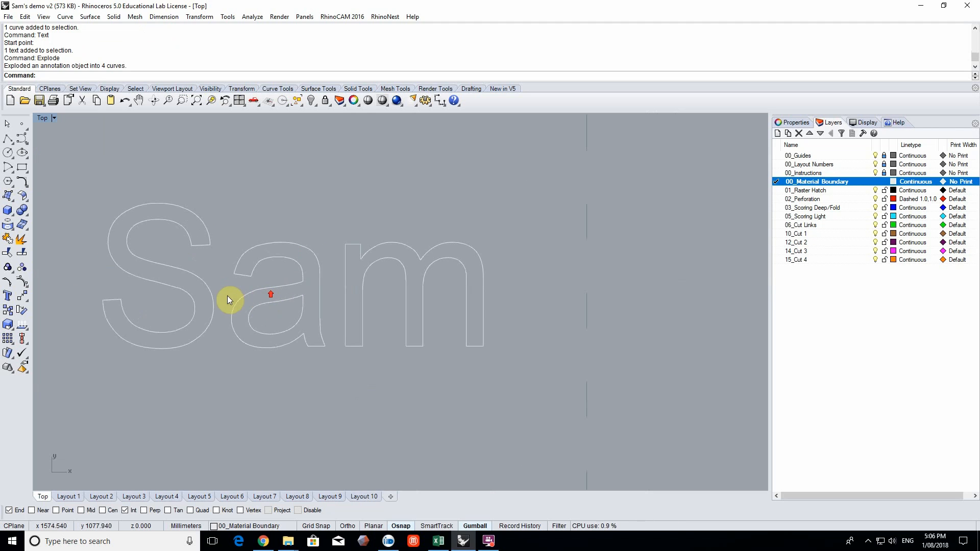
pyautogui.click(214, 299)
pyautogui.click(243, 297)
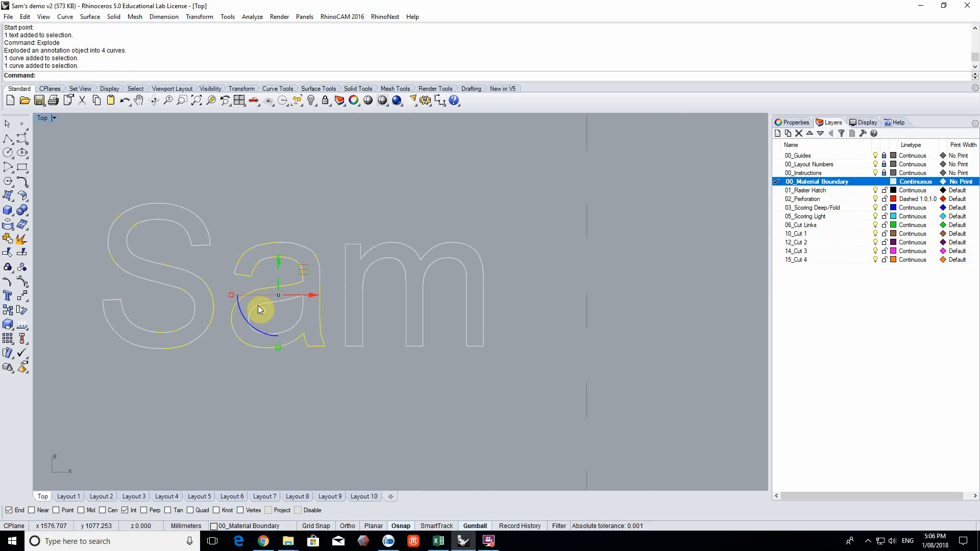
pyautogui.click(259, 305)
pyautogui.click(346, 272)
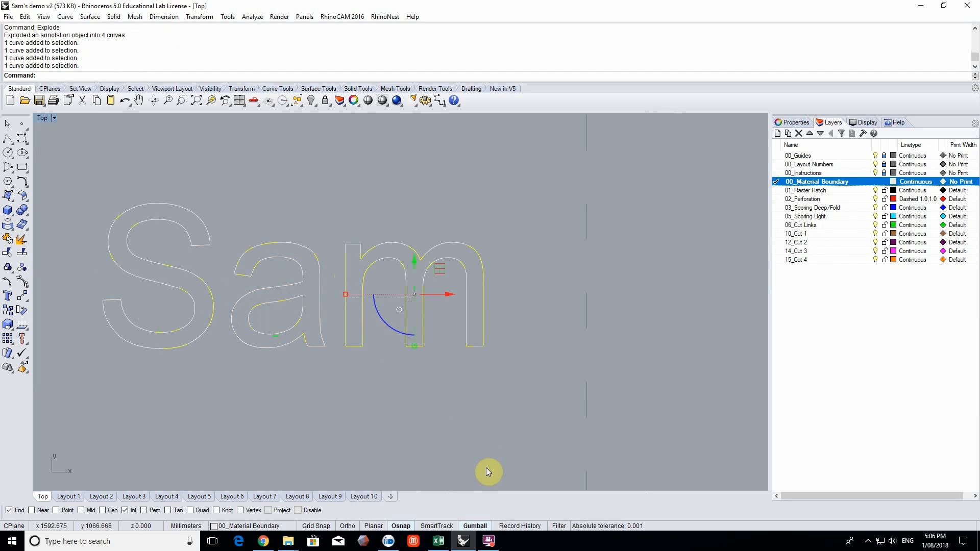
pyautogui.click(475, 526)
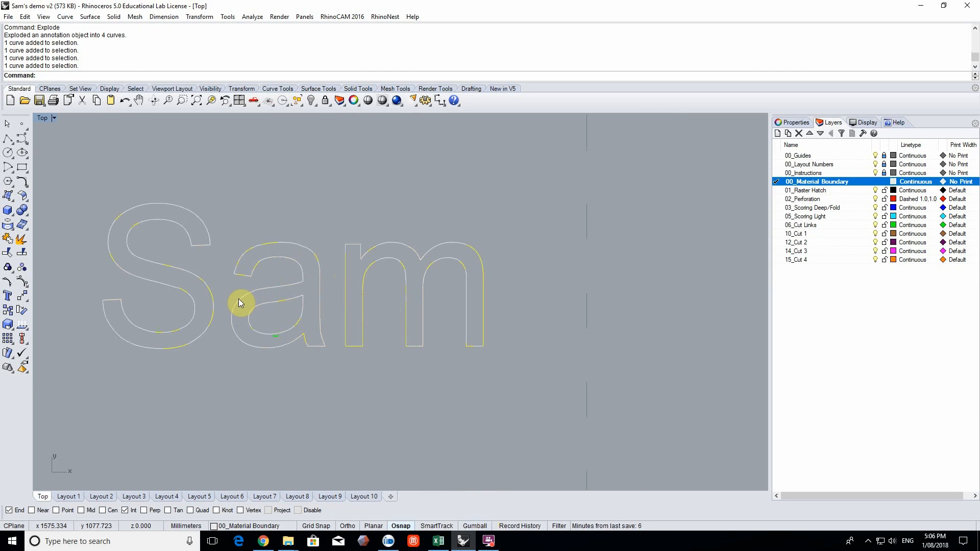
pyautogui.press('Escape')
# Start a new text object and set its output to curves
pyautogui.moveTo(243, 246); pyautogui.dragTo(280, 207, button='right')
pyautogui.scroll(-1, 281, 209)
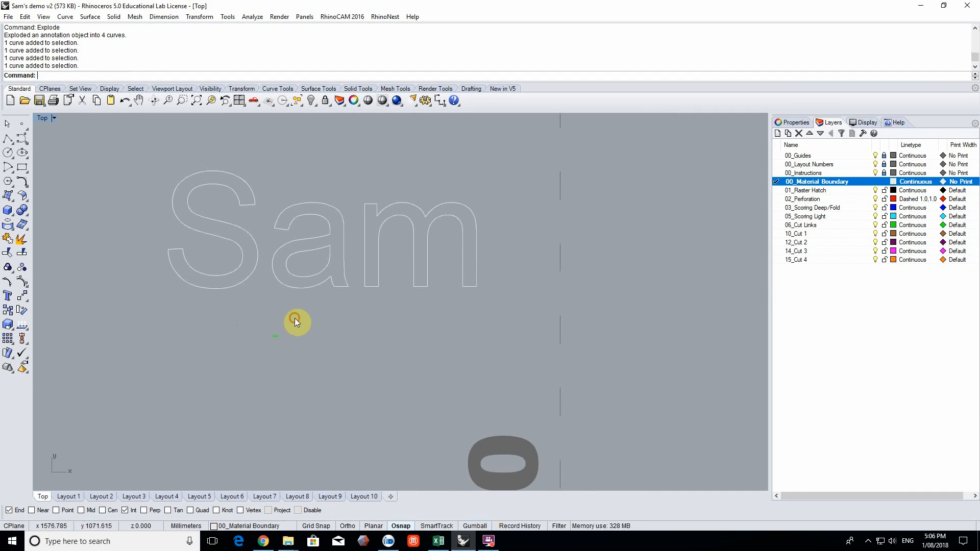
pyautogui.click(9, 296)
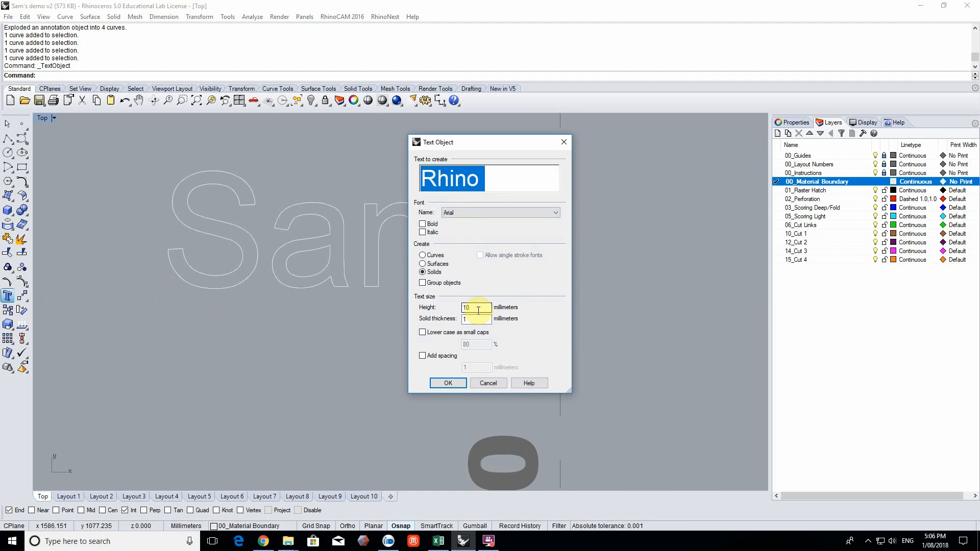
pyautogui.click(427, 255)
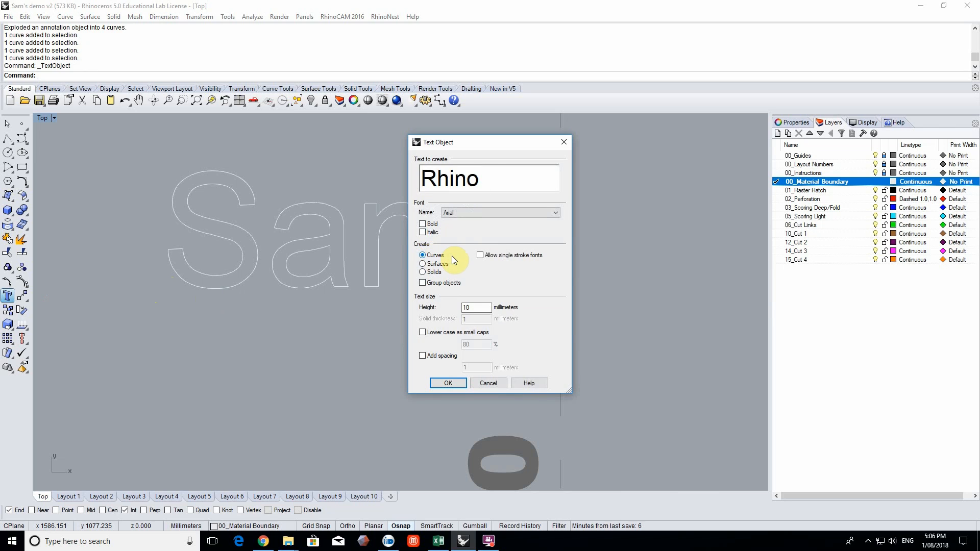
pyautogui.click(487, 182)
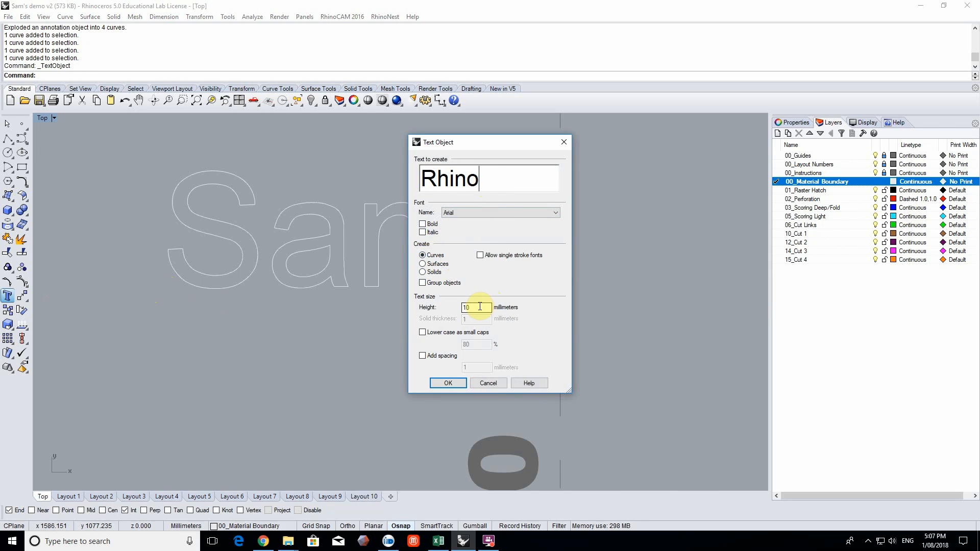
pyautogui.click(479, 307)
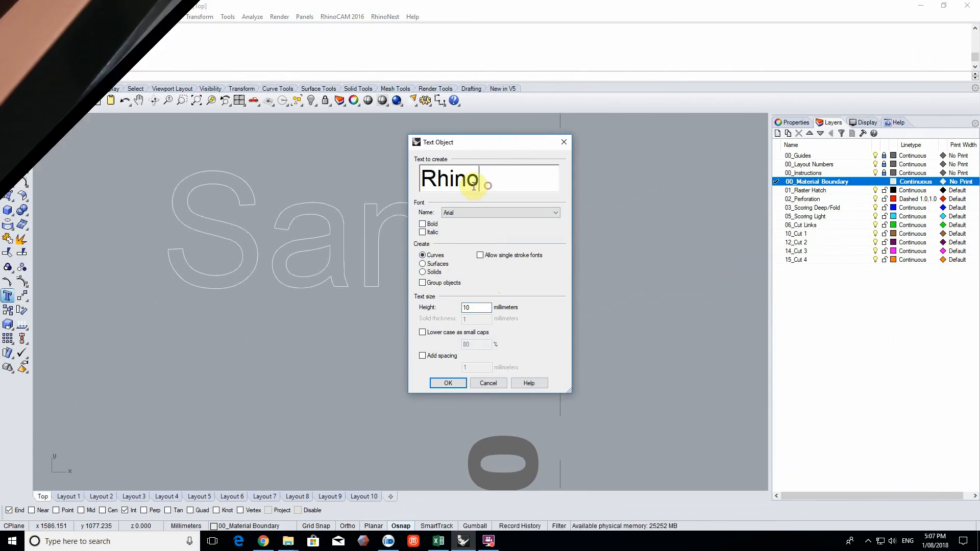
# Place the text "Perforation" as 10 mm high Arial curves directly below the name
pyautogui.moveTo(477, 184); pyautogui.dragTo(372, 185)
pyautogui.write('Perforation')
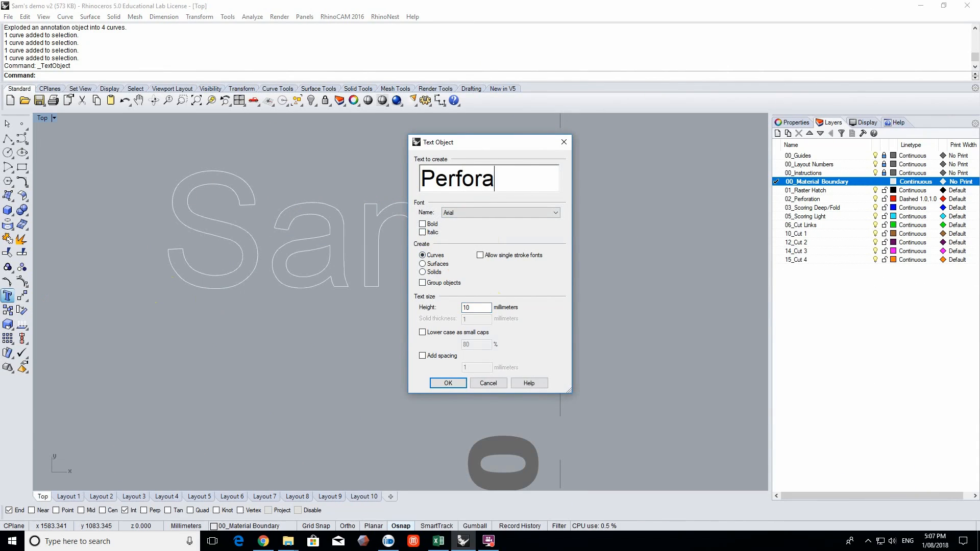
pyautogui.click(453, 379)
pyautogui.scroll(-5, 281, 388)
pyautogui.click(171, 433)
pyautogui.moveTo(396, 333); pyautogui.dragTo(396, 195, button='right')
pyautogui.click(412, 354)
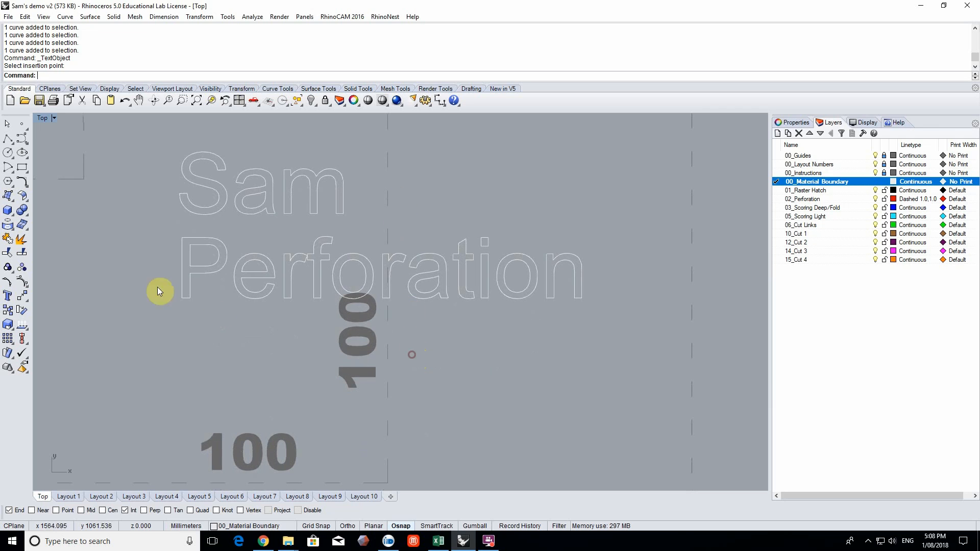
# Add the text "Score Deep / Fold" as 10 mm high Arial curves below the Perforation text
pyautogui.click(8, 296)
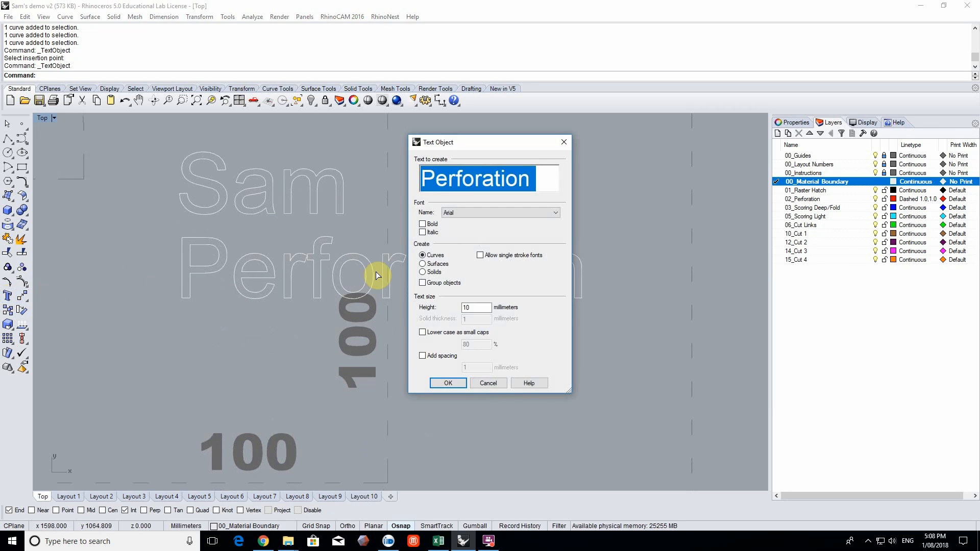
pyautogui.write('Score Dr')
pyautogui.press('BackSpace')
pyautogui.write('eep / Fold')
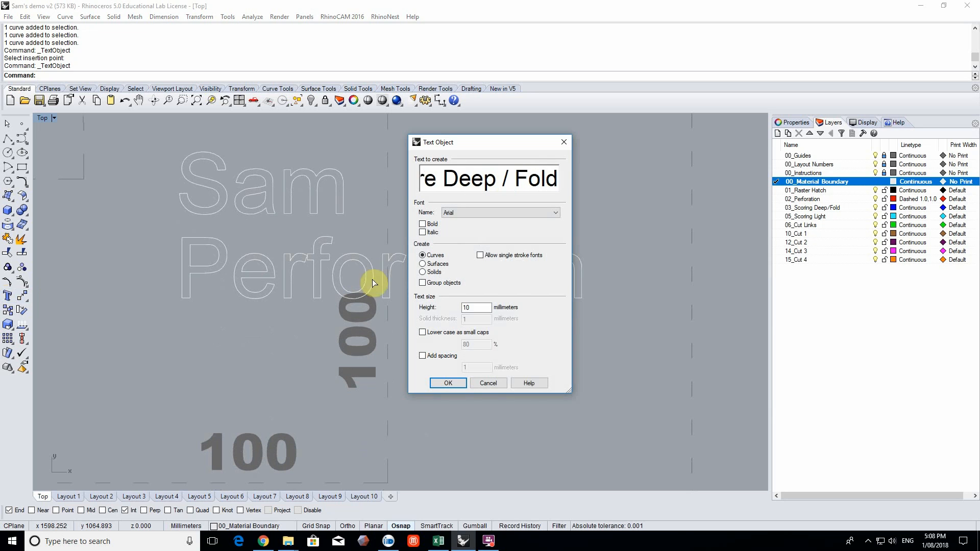
pyautogui.click(448, 383)
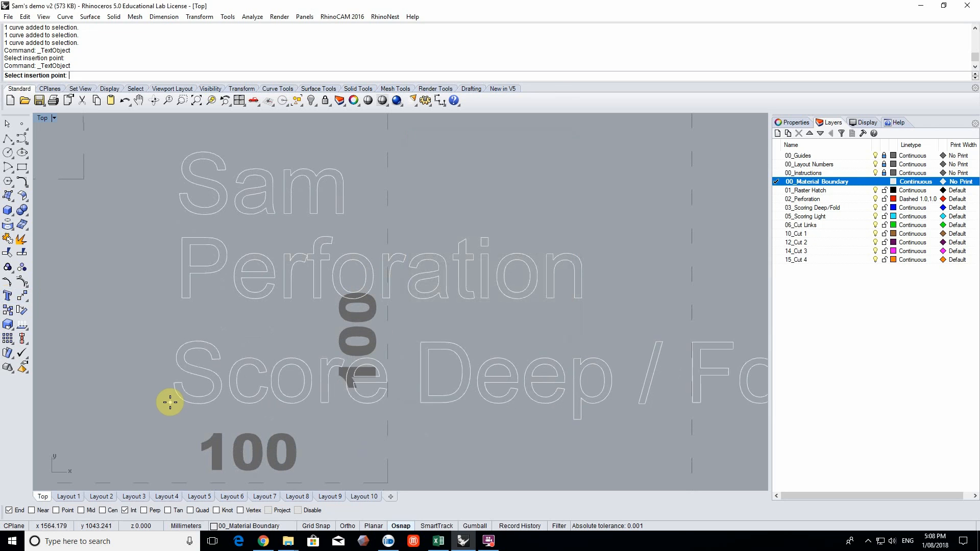
pyautogui.click(166, 383)
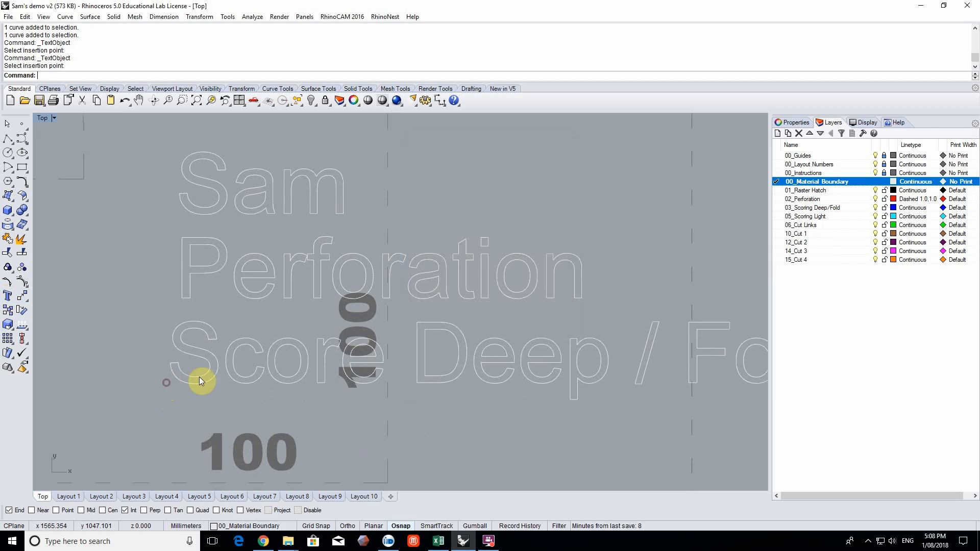
# Draw a horizontal line about 110 mm long under the "Score Deep / Fold" text, with Ortho on
pyautogui.scroll(-4, 201, 378)
pyautogui.write('L')
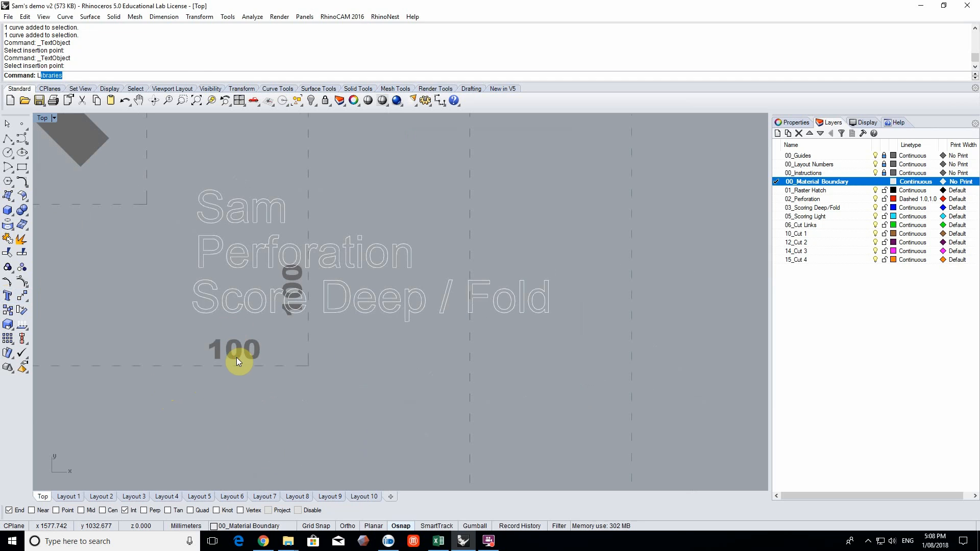
pyautogui.write('ine')
pyautogui.press('Return')
pyautogui.click(194, 327)
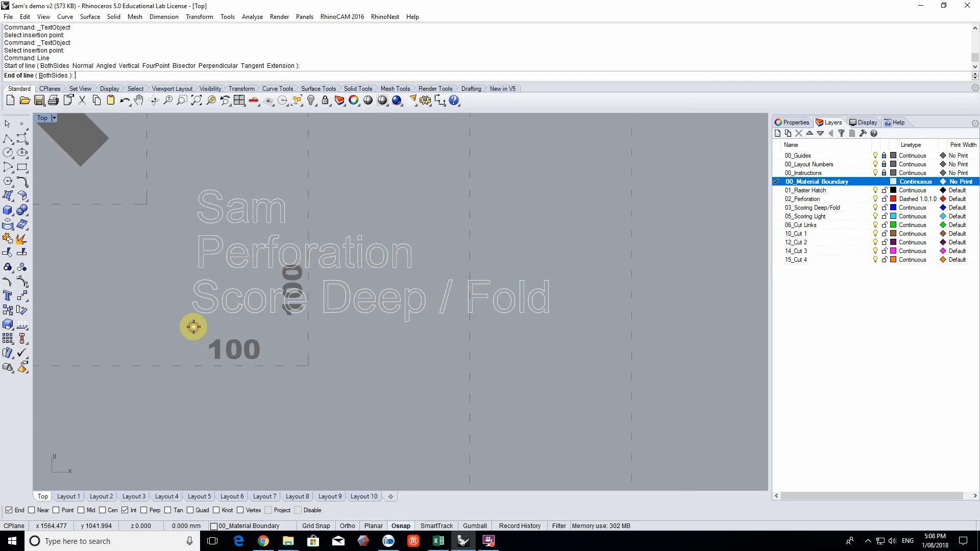
pyautogui.press('F8')
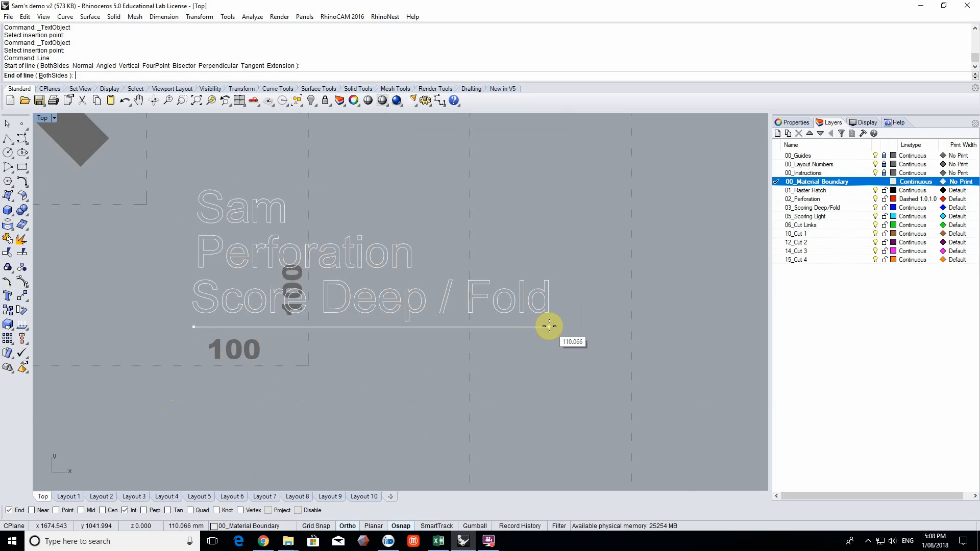
pyautogui.click(549, 325)
# Add the text "Score Light" as curves below the horizontal line
pyautogui.click(8, 295)
pyautogui.write('Score Light')
pyautogui.press('Return')
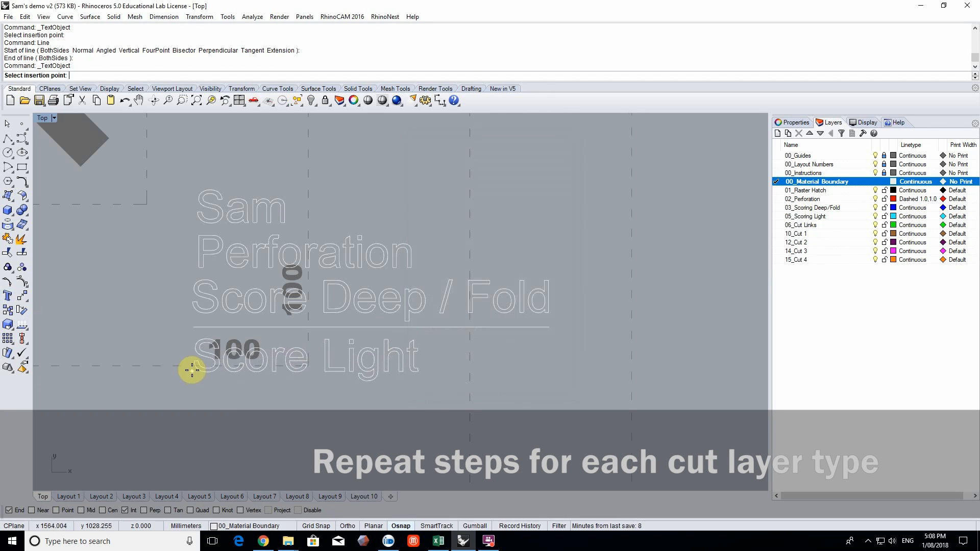
pyautogui.click(192, 372)
# Draw a horizontal line under the "Score Light" text, spanning the same width as the line above it
pyautogui.write('Line')
pyautogui.press('Return')
pyautogui.click(193, 381)
pyautogui.click(550, 381)
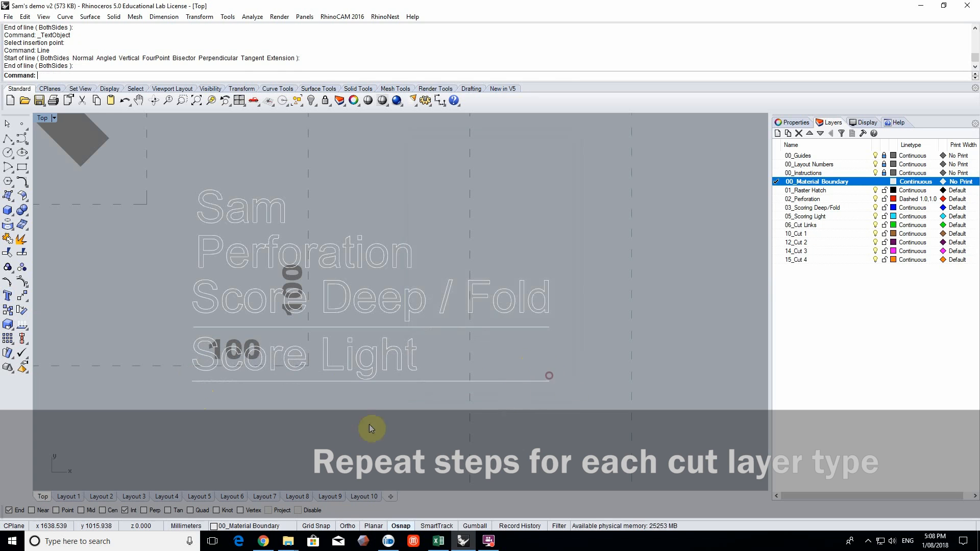
# Add the text "Cut Links" as 10 mm high curves below the second horizontal line
pyautogui.press('Down')
pyautogui.click(8, 295)
pyautogui.write('Cut Links')
pyautogui.press('Return')
pyautogui.click(191, 397)
pyautogui.moveTo(394, 391); pyautogui.dragTo(391, 330, button='right')
# Add the text "Cut" as 10 mm high Arial curves below the Cut Links text
pyautogui.click(7, 295)
pyautogui.write('Cut')
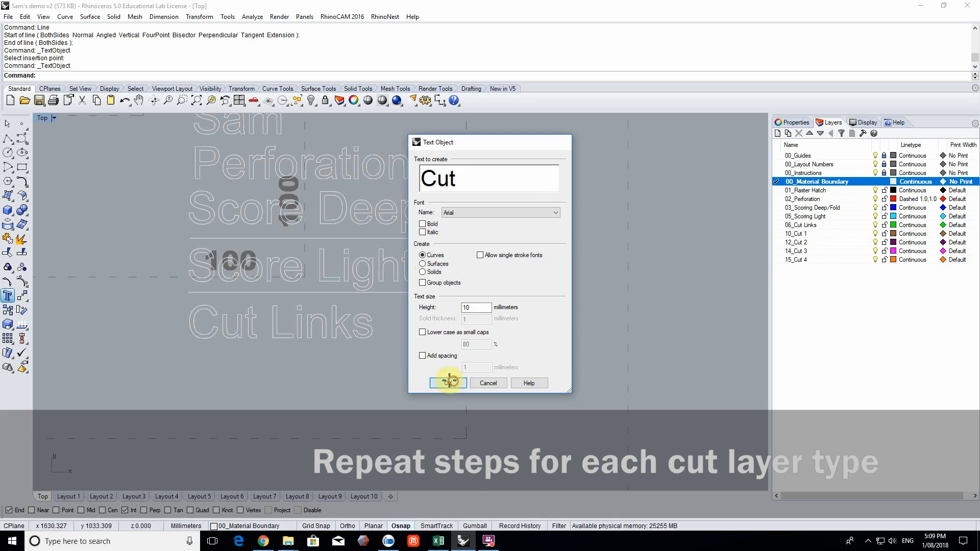
pyautogui.click(449, 383)
pyautogui.click(186, 383)
pyautogui.scroll(-3, 335, 363)
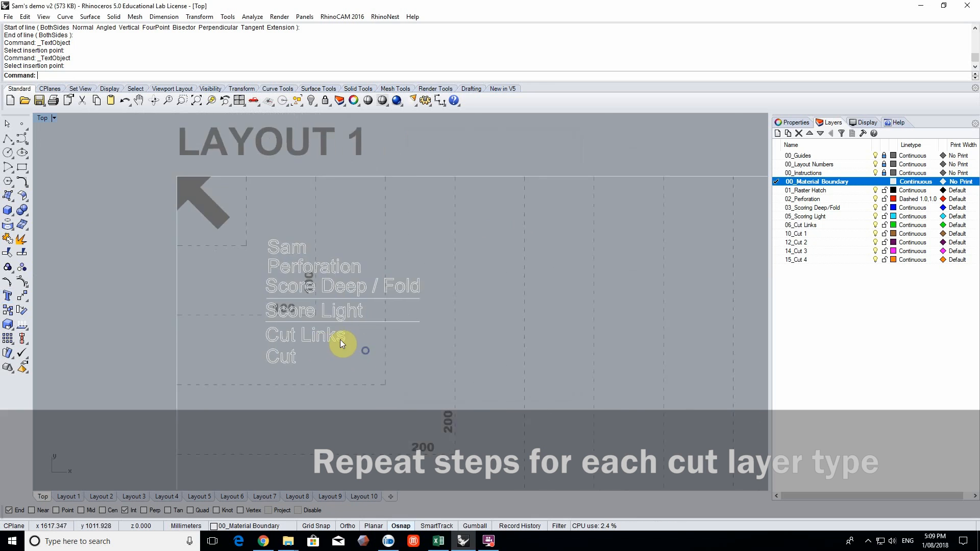
# Review the cut layers from 10_Cut 1 to 15_Cut 4 by highlighting each one in the layer list
pyautogui.scroll(3, 340, 343)
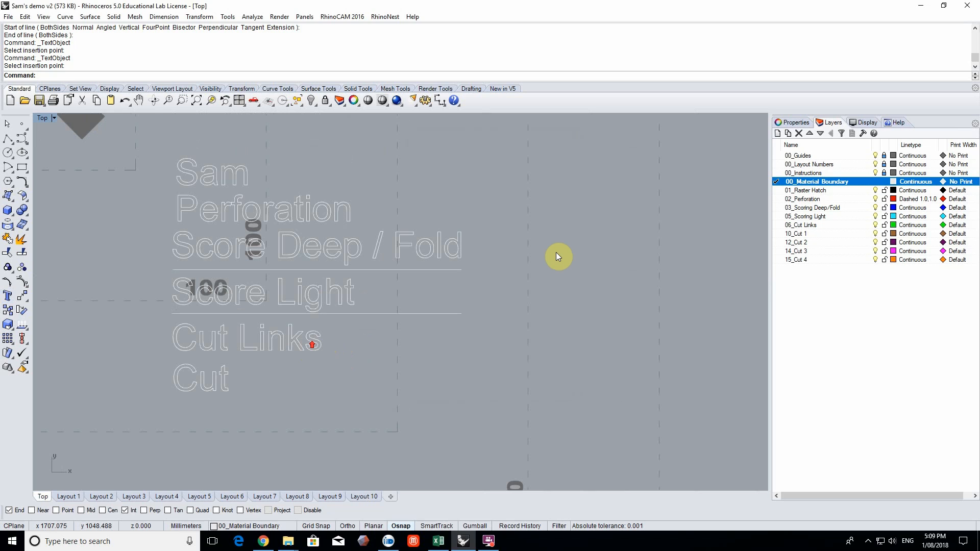
pyautogui.click(799, 234)
pyautogui.click(801, 242)
pyautogui.click(802, 251)
pyautogui.click(803, 260)
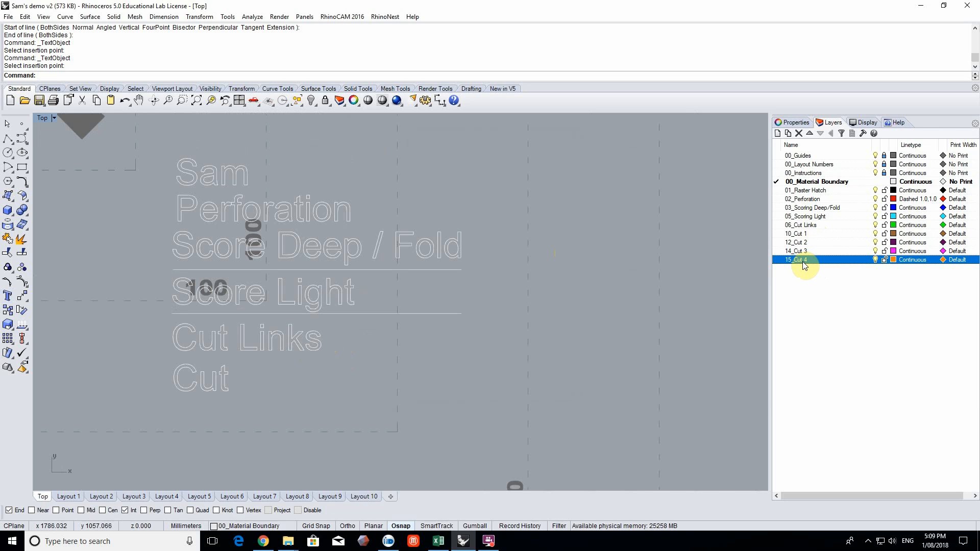
pyautogui.scroll(2, 455, 237)
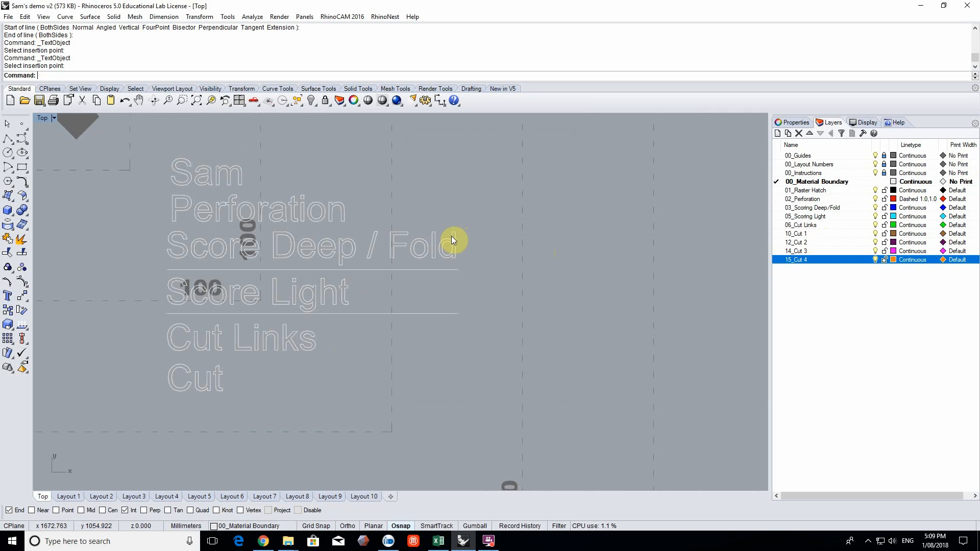
pyautogui.click(786, 243)
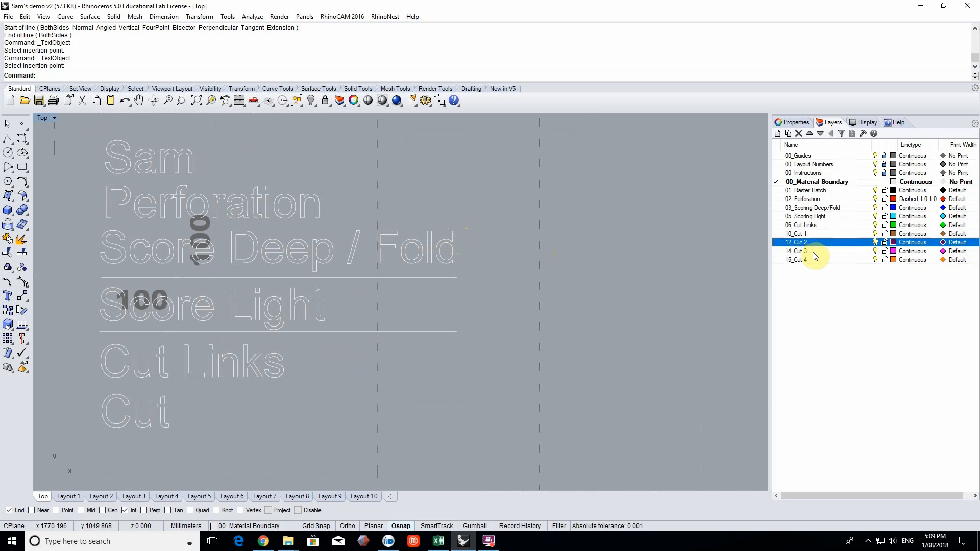
pyautogui.click(813, 252)
pyautogui.click(815, 261)
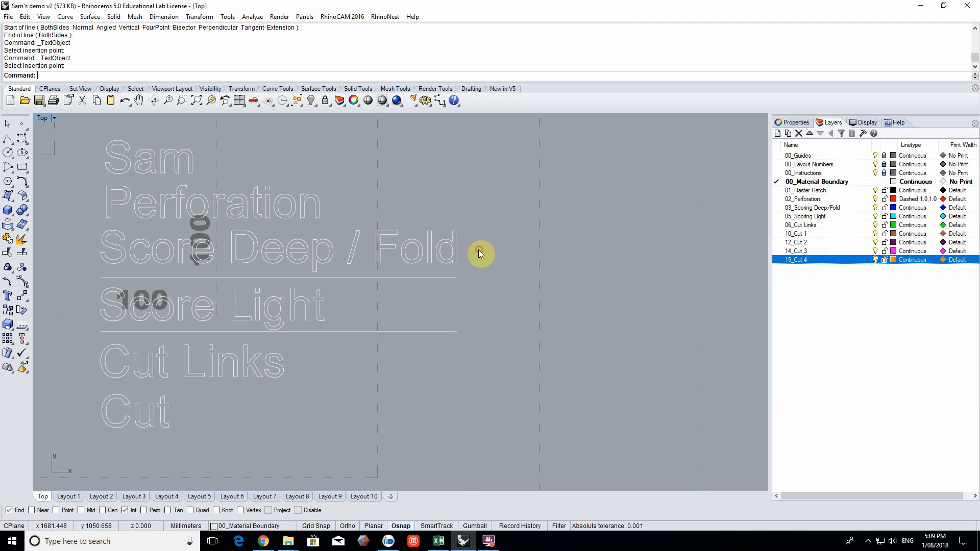
# Draw a circle about 32 mm in diameter to the right of the text labels
pyautogui.click(6, 154)
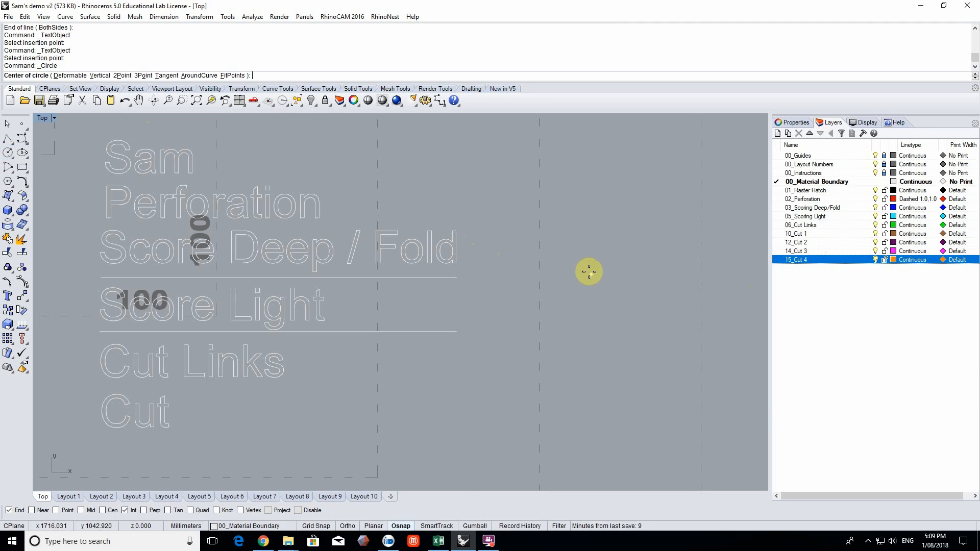
pyautogui.click(555, 272)
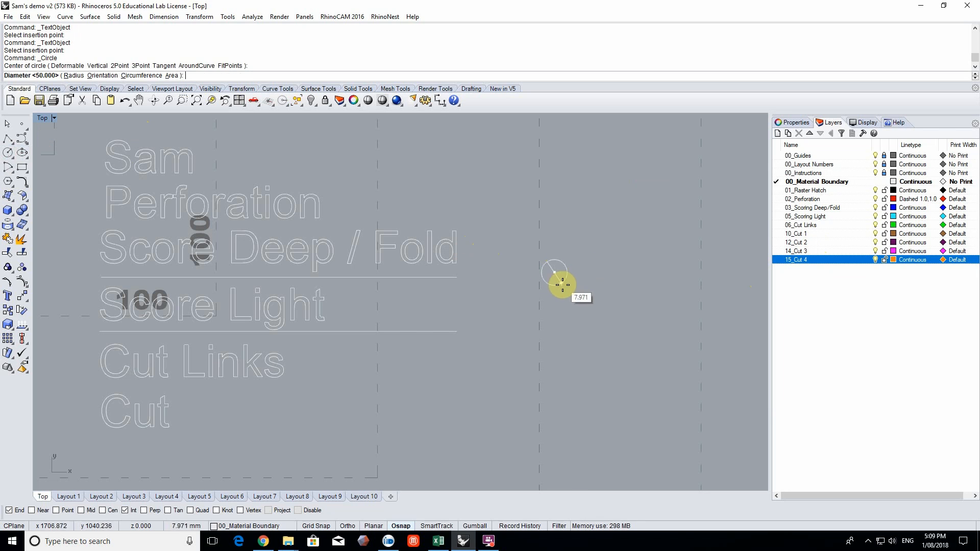
pyautogui.click(581, 317)
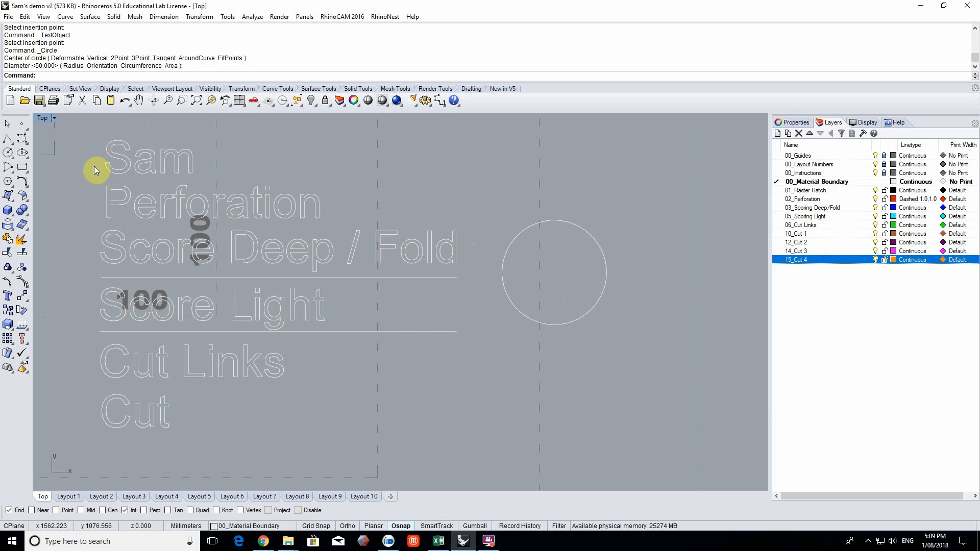
# Draw a circle about 23.4 mm in diameter inside the existing circle, snapped to its centre with the Cen object snap
pyautogui.click(10, 156)
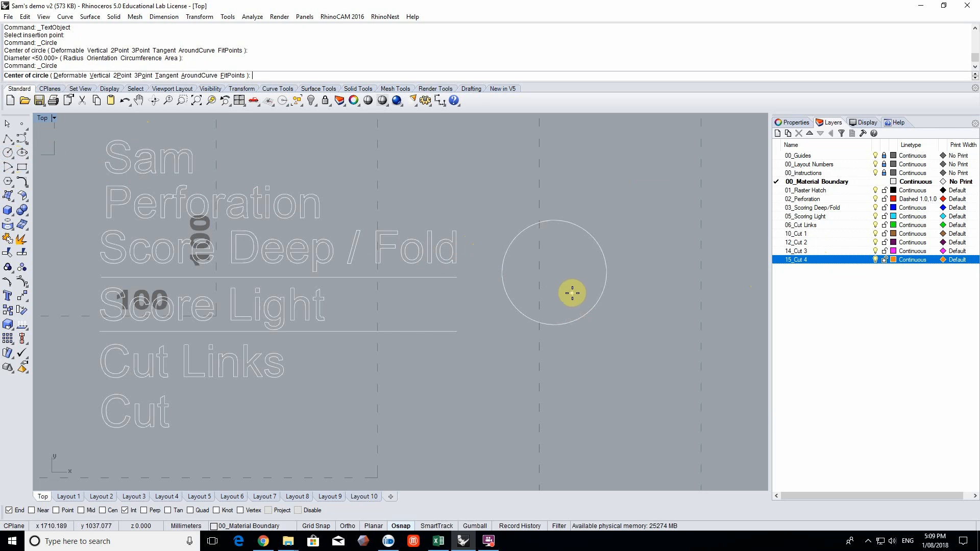
pyautogui.click(104, 510)
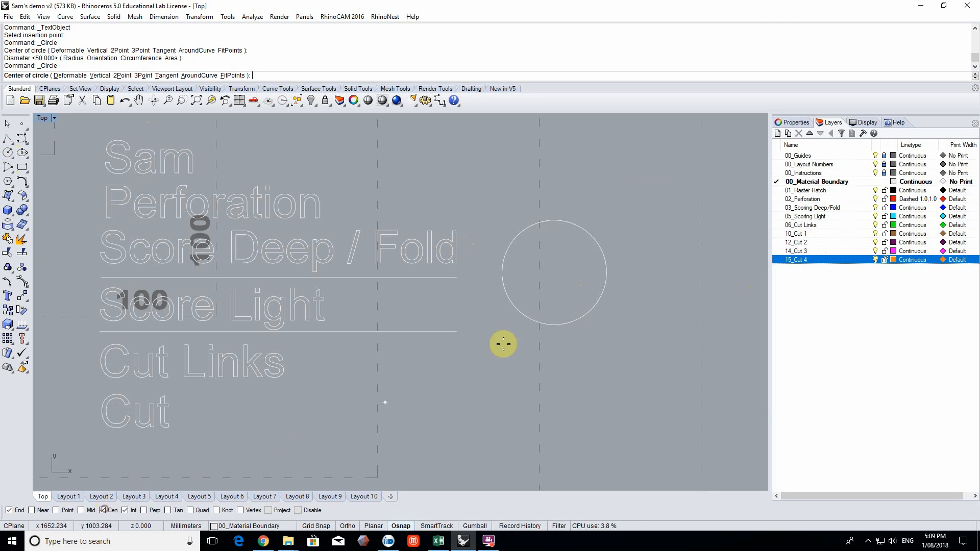
pyautogui.click(578, 315)
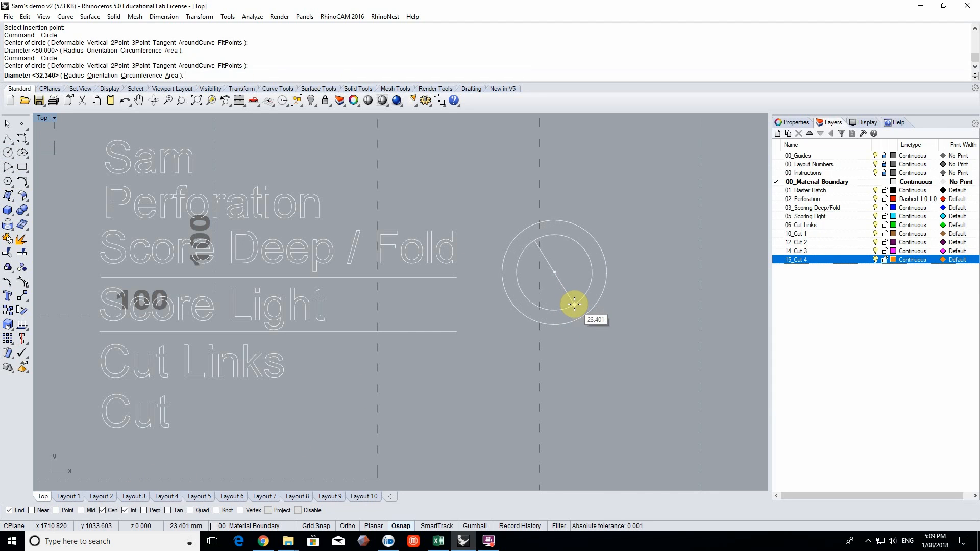
pyautogui.click(575, 305)
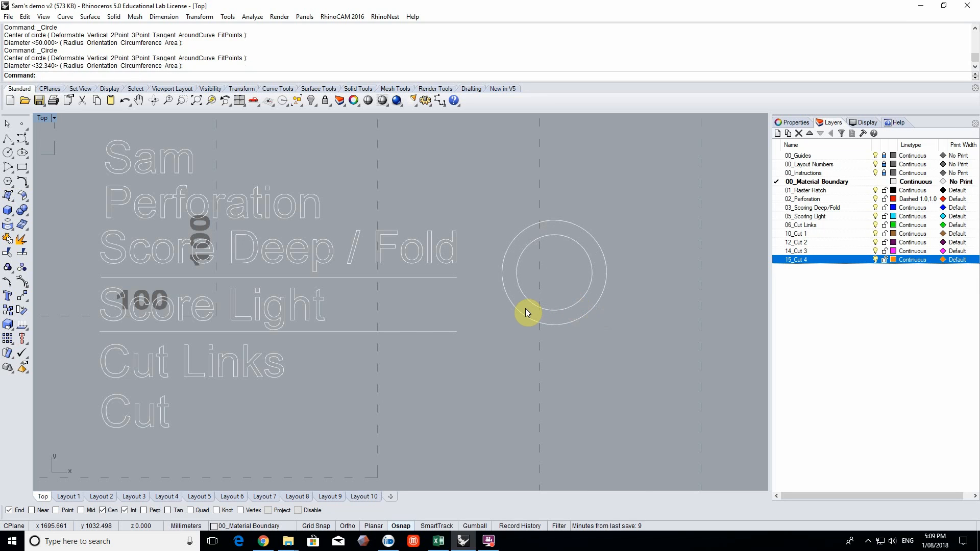
# Select the inner and outer circles in turn, then shift the outer circle slightly off the shared centre
pyautogui.scroll(5, 525, 308)
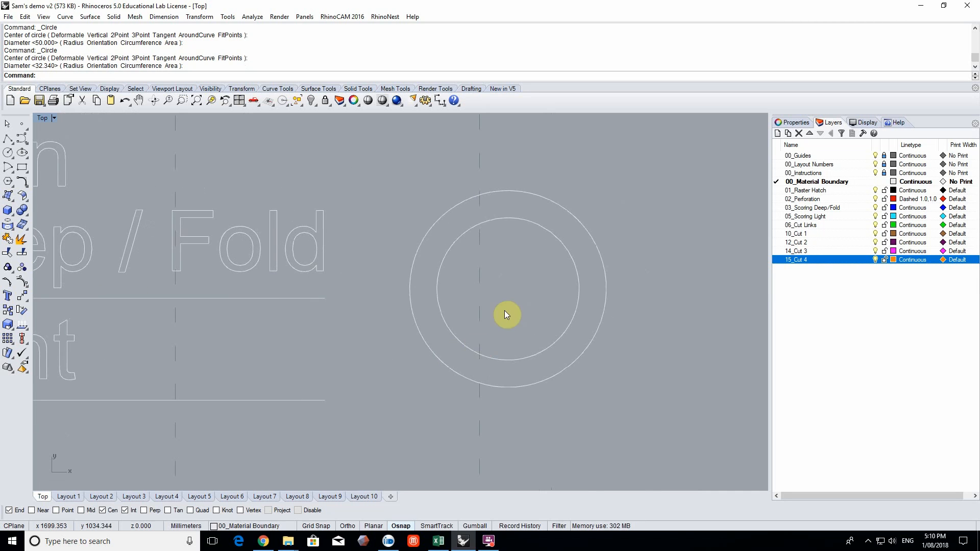
pyautogui.click(453, 247)
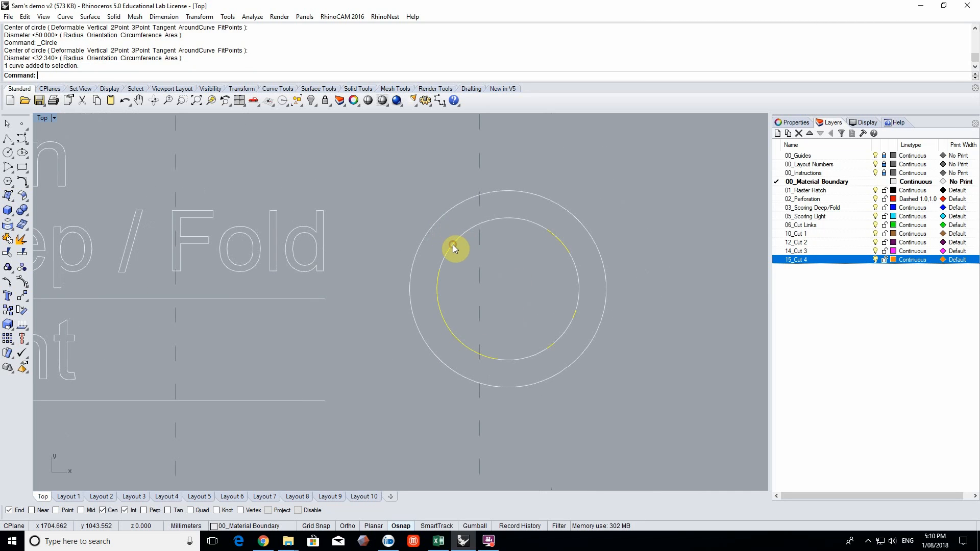
pyautogui.click(430, 231)
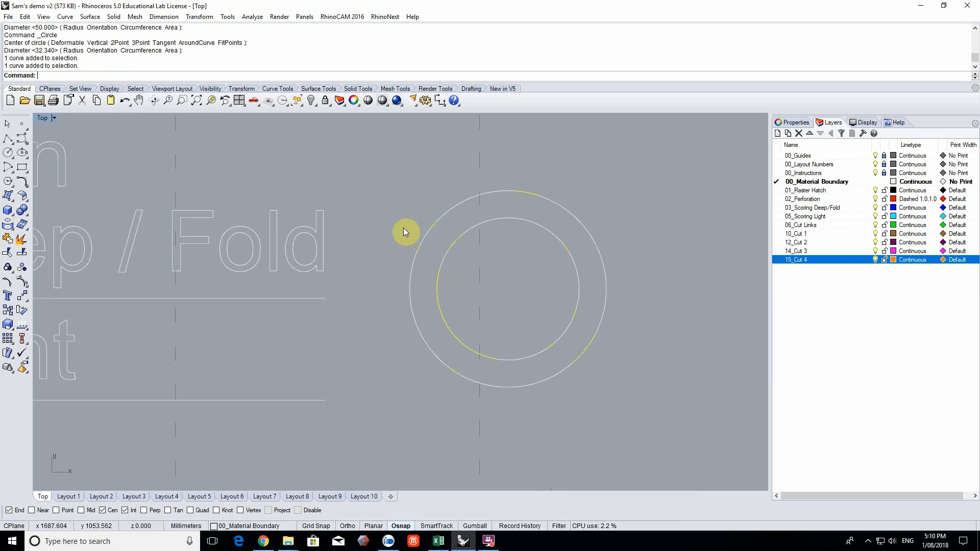
pyautogui.click(429, 232)
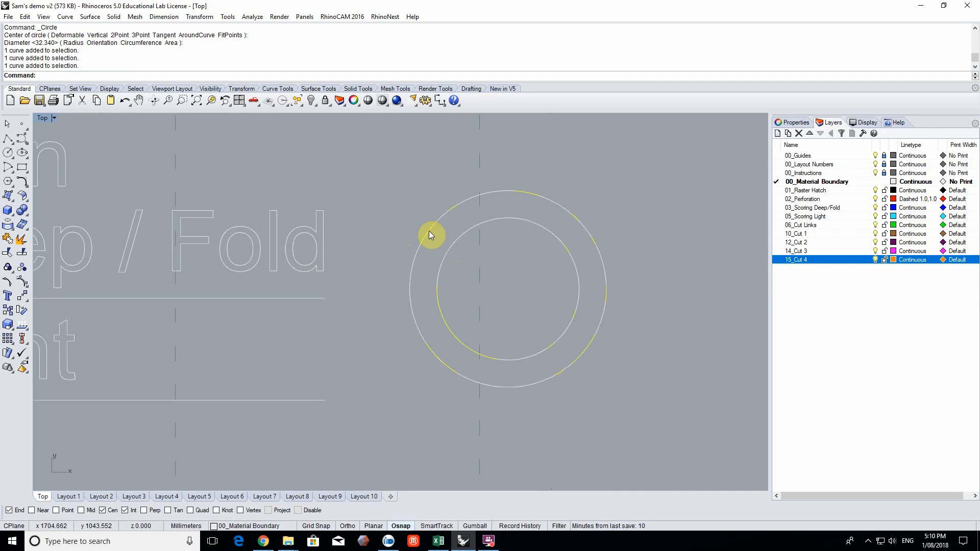
pyautogui.moveTo(422, 234); pyautogui.dragTo(504, 296)
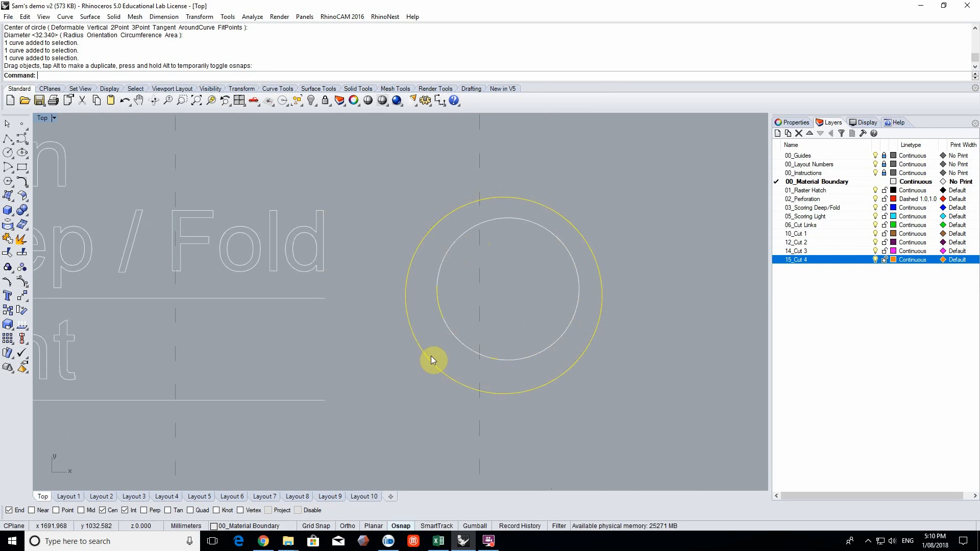
# Turn off the Cen object snap and undo the outer circle's move
pyautogui.click(112, 512)
pyautogui.moveTo(398, 179); pyautogui.dragTo(645, 416)
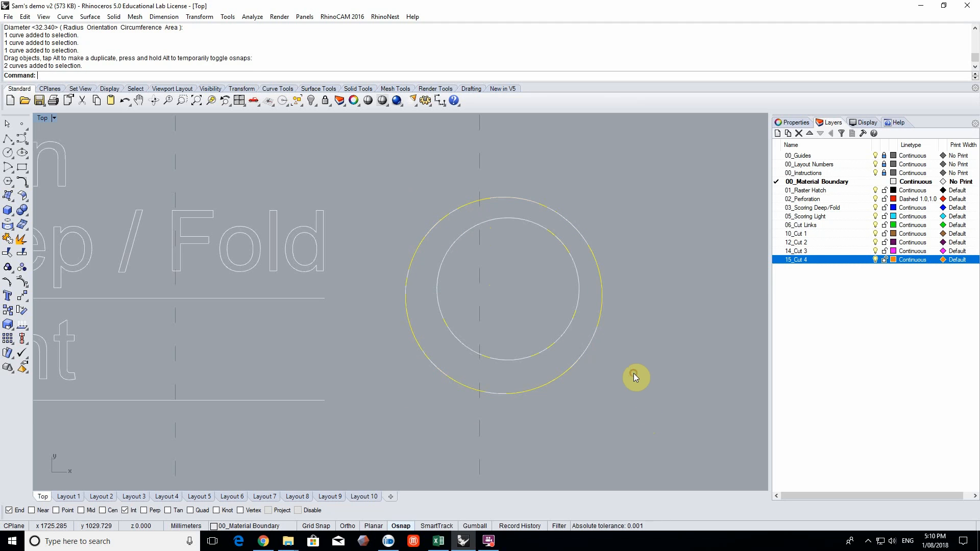
pyautogui.hotkey('ctrl', 'z')
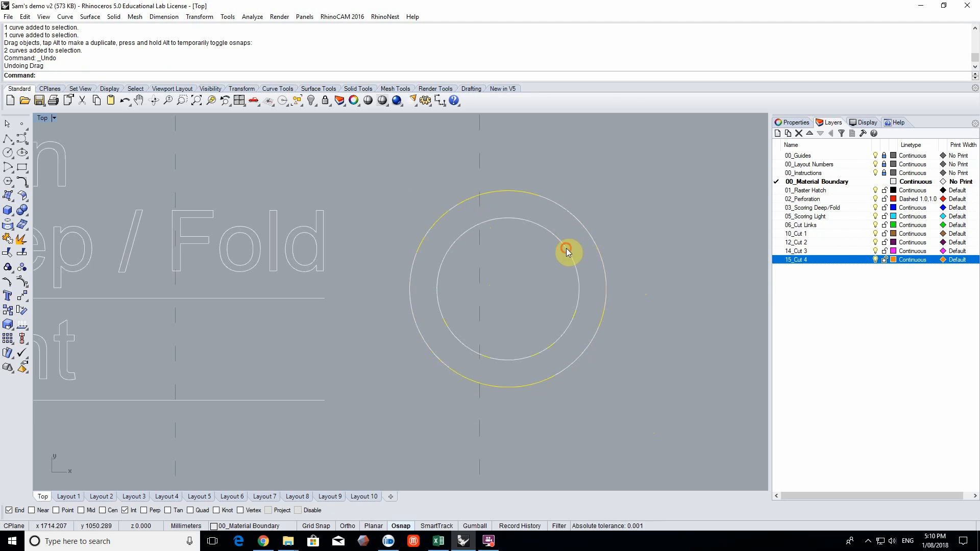
pyautogui.click(566, 248)
pyautogui.click(591, 240)
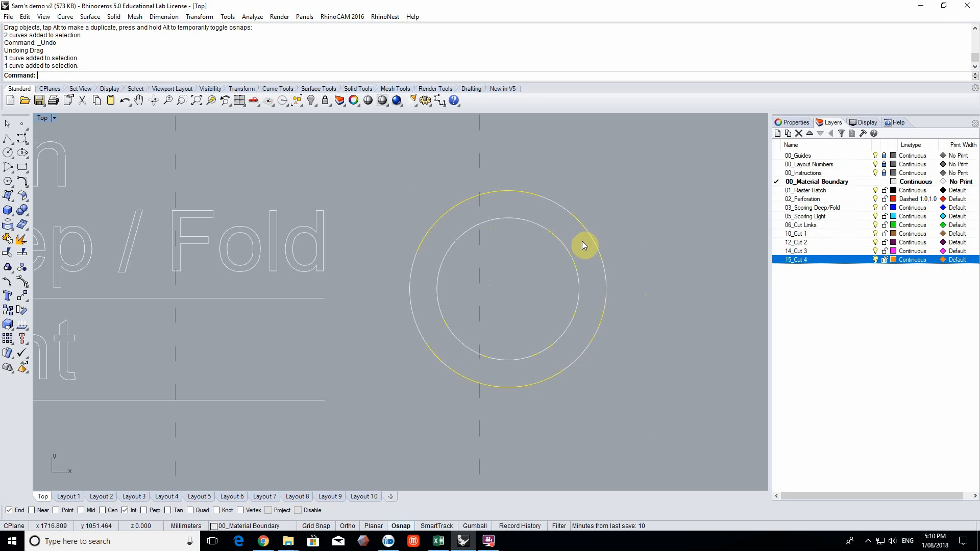
# Draw a rectangle enclosing all the text labels, the horizontal lines and both circles
pyautogui.scroll(-5, 439, 276)
pyautogui.click(22, 167)
pyautogui.click(22, 168)
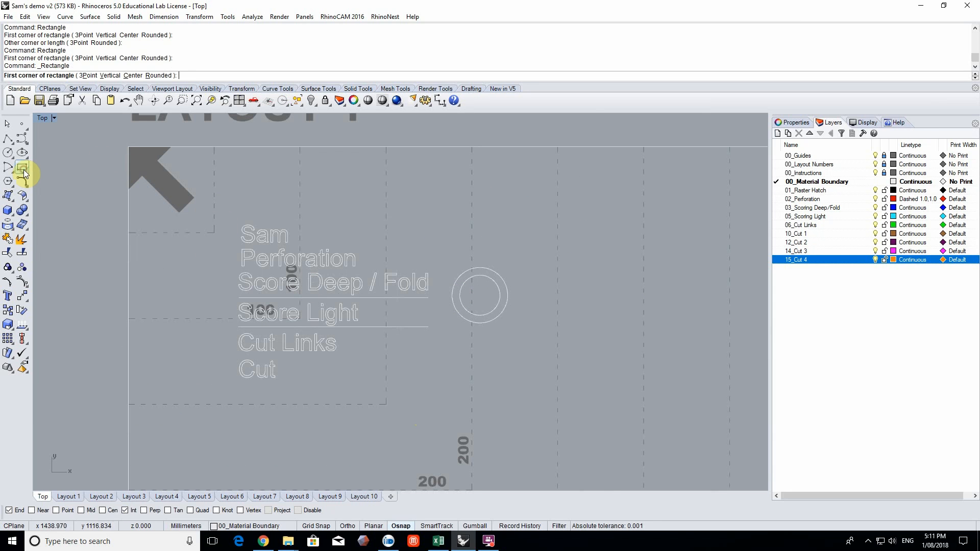
pyautogui.click(215, 206)
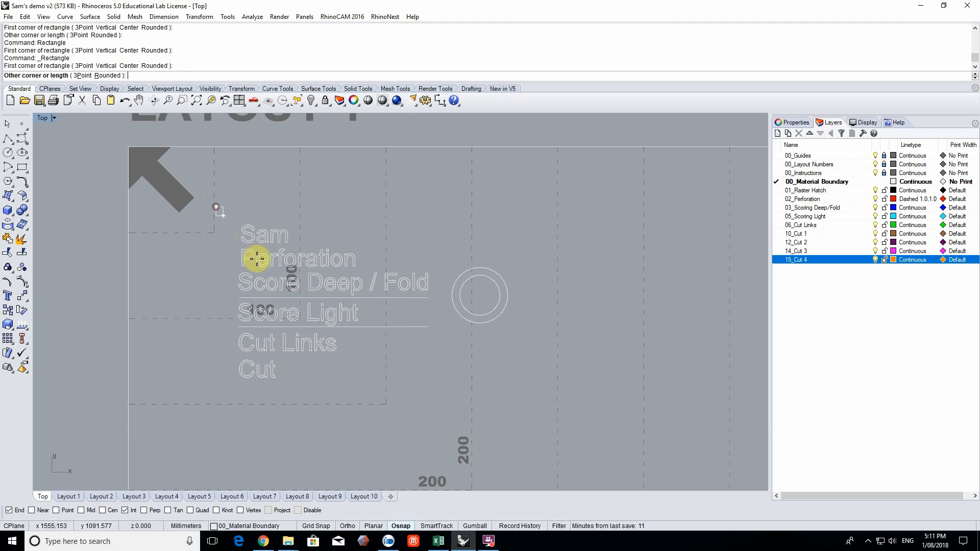
pyautogui.click(537, 407)
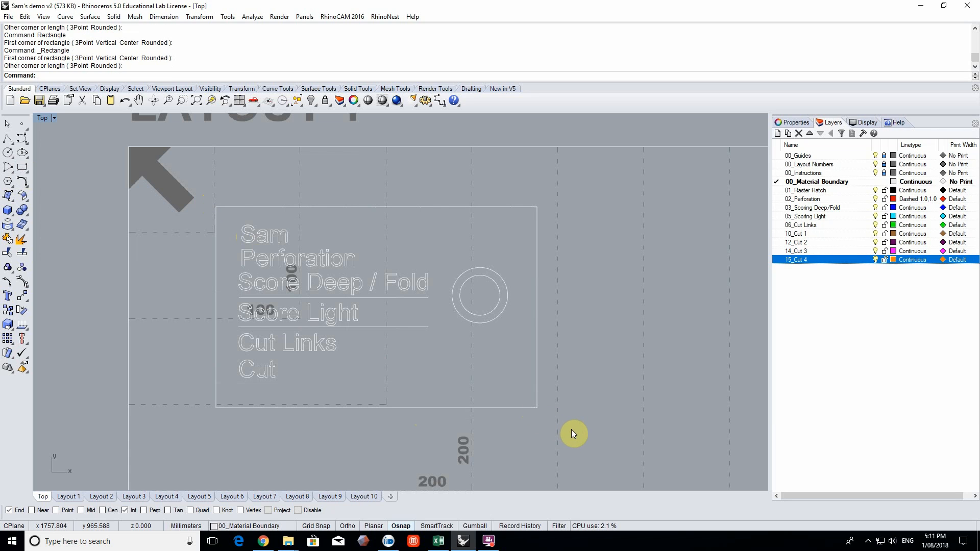
# Move the inner circle to the 10_Cut 1 layer
pyautogui.scroll(5, 492, 308)
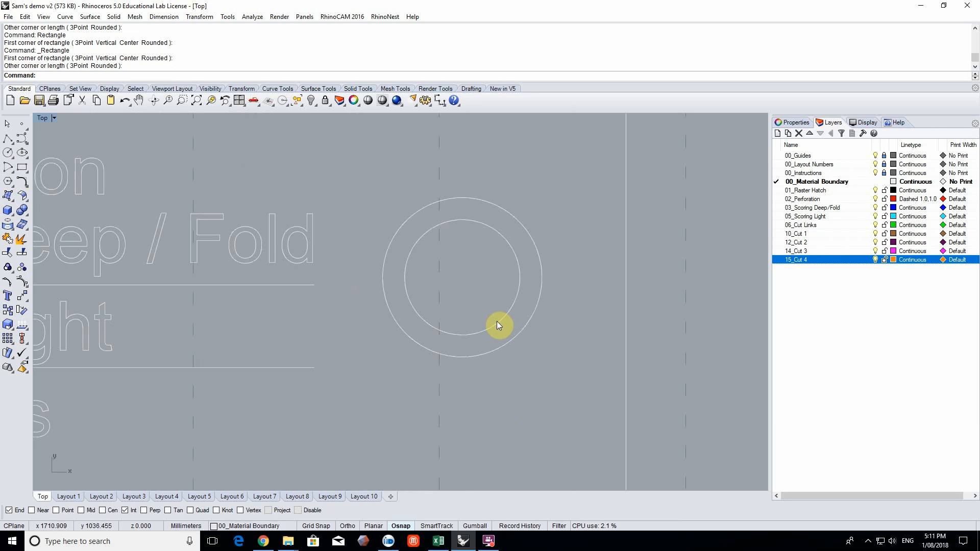
pyautogui.click(495, 317)
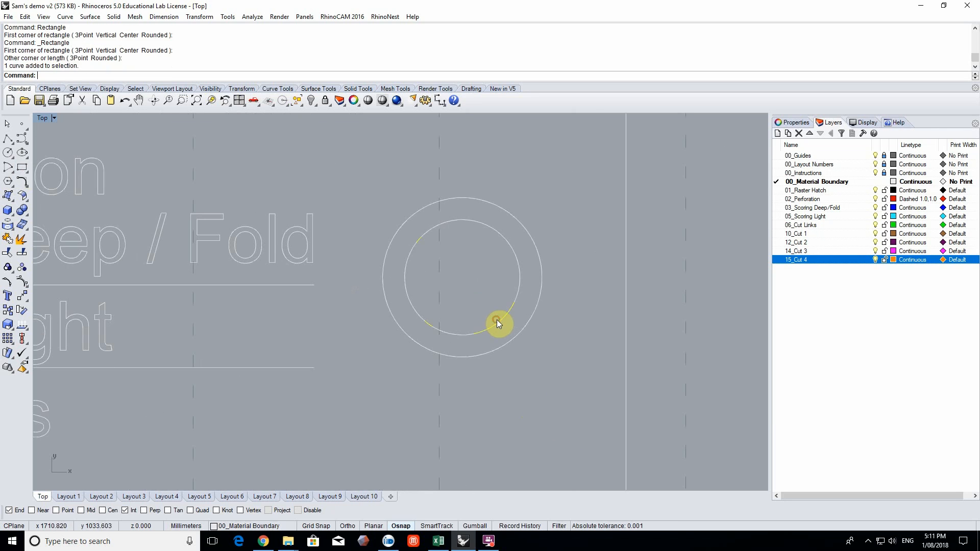
pyautogui.click(817, 234)
pyautogui.rightClick(822, 239)
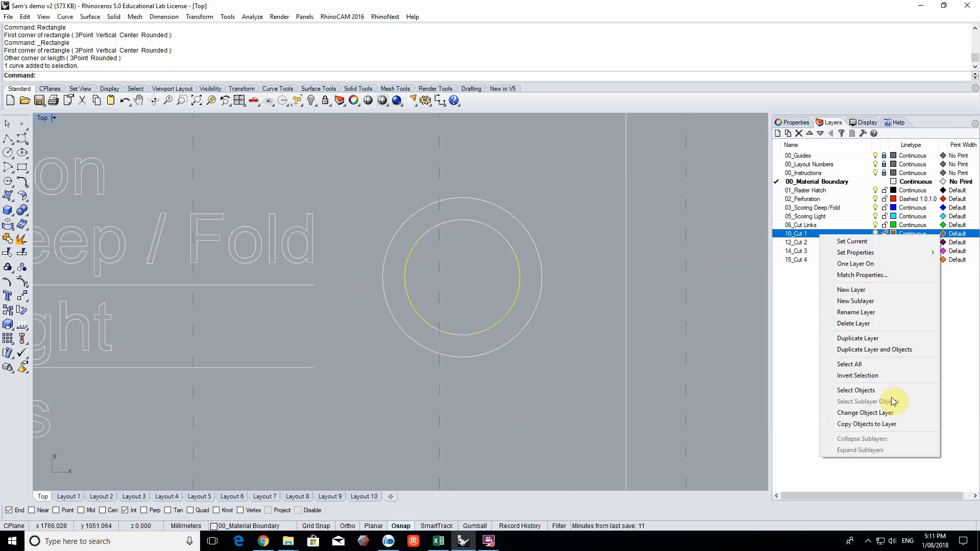
pyautogui.click(899, 415)
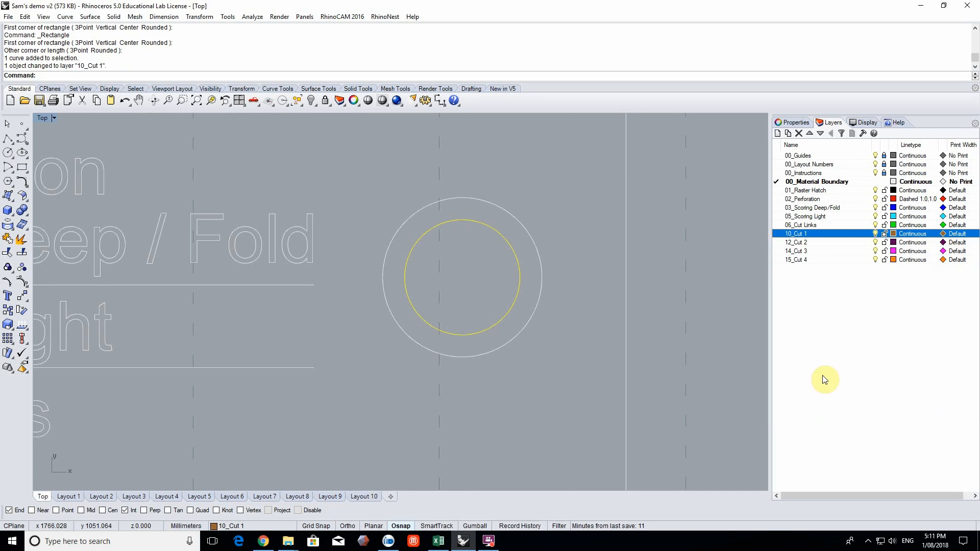
# Move the outer circle to the 12_Cut 2 layer
pyautogui.click(519, 337)
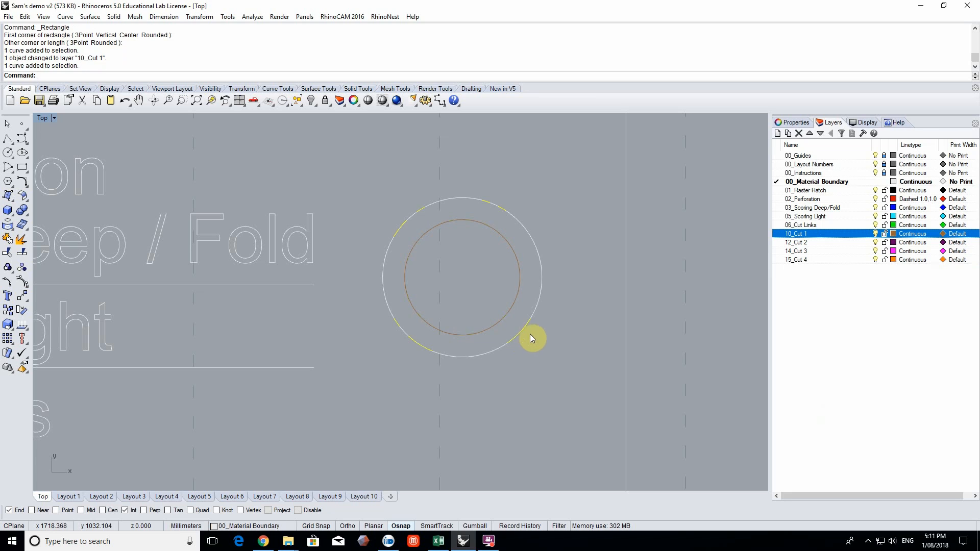
pyautogui.rightClick(827, 242)
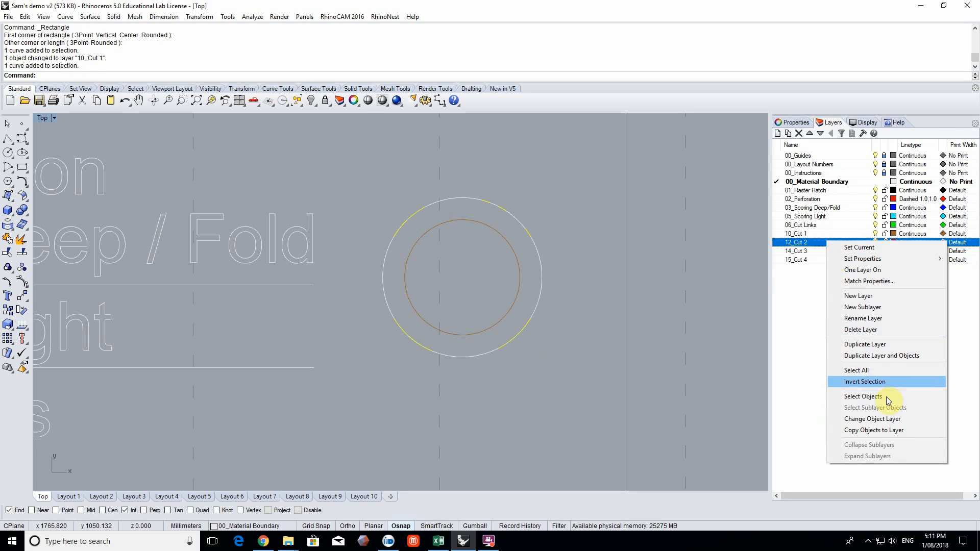
pyautogui.click(888, 419)
# Move the enclosing rectangle to the 14_Cut 3 layer
pyautogui.scroll(-5, 561, 332)
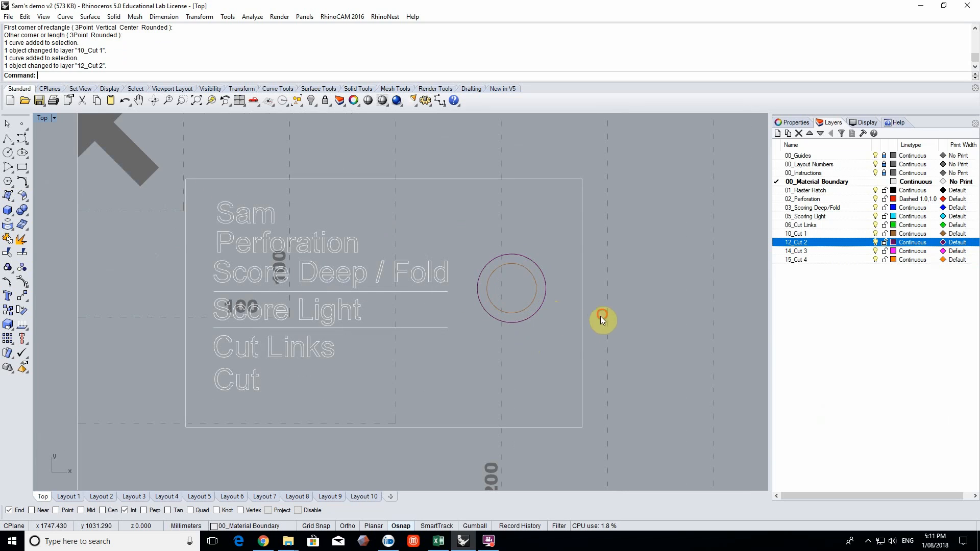
pyautogui.click(582, 316)
pyautogui.click(812, 251)
pyautogui.rightClick(813, 253)
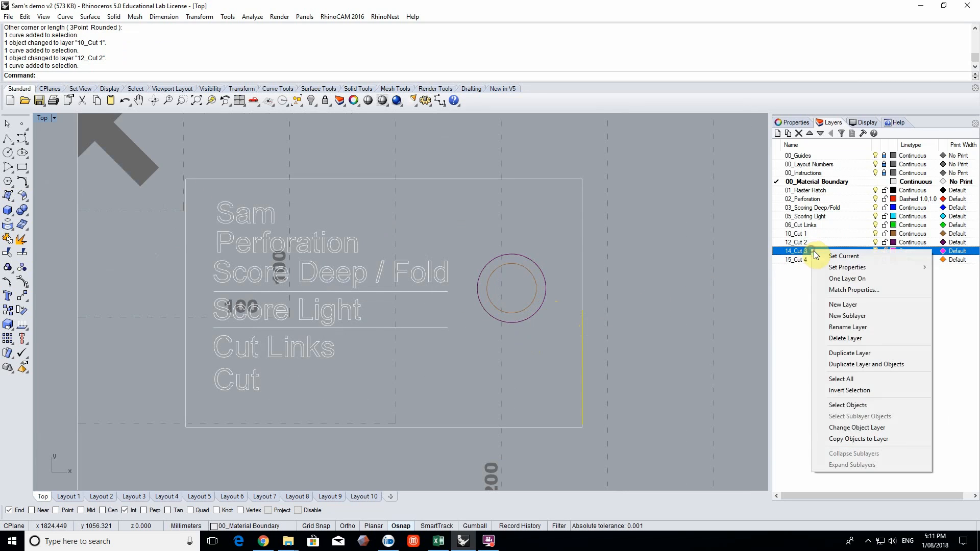
pyautogui.click(891, 425)
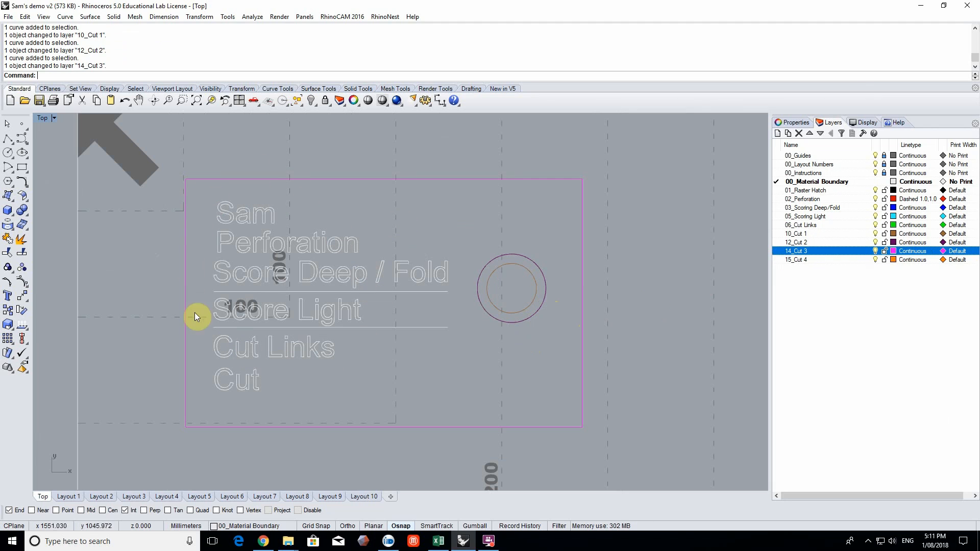
# Examine the 00_Material Boundary layer, its print width setting and the Layout 1 sheet outline that belongs to it
pyautogui.click(833, 184)
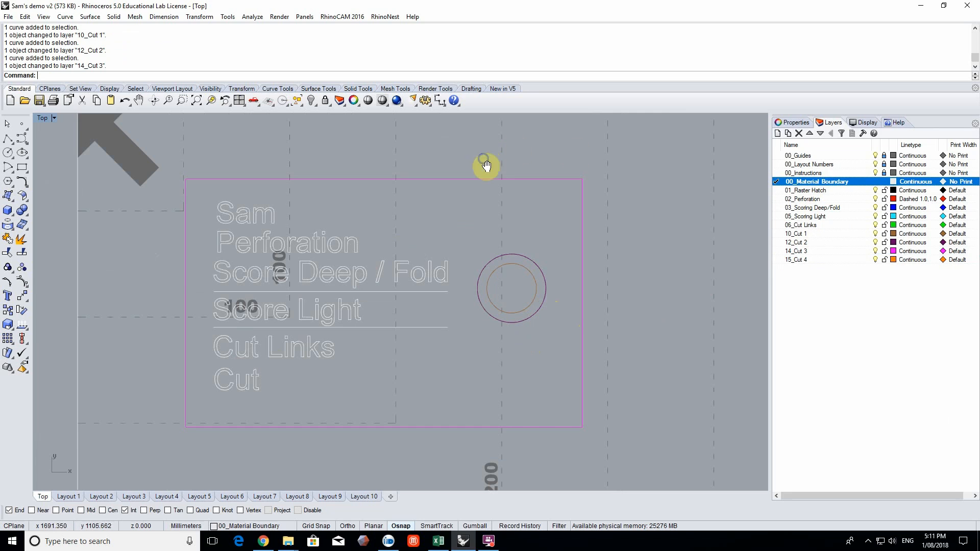
pyautogui.moveTo(483, 156); pyautogui.dragTo(469, 207, button='right')
pyautogui.moveTo(430, 174); pyautogui.dragTo(432, 172)
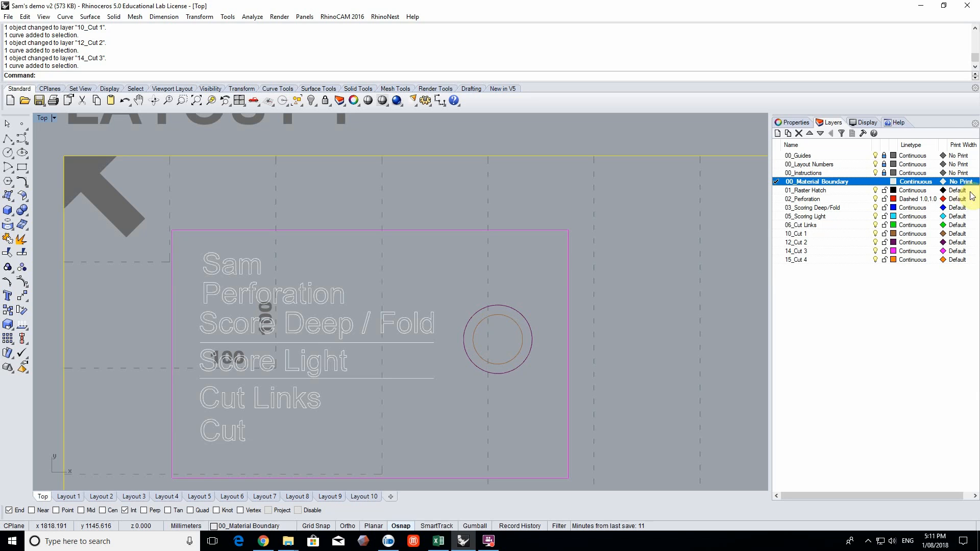
pyautogui.moveTo(506, 182); pyautogui.dragTo(494, 164, button='right')
pyautogui.scroll(-2, 494, 165)
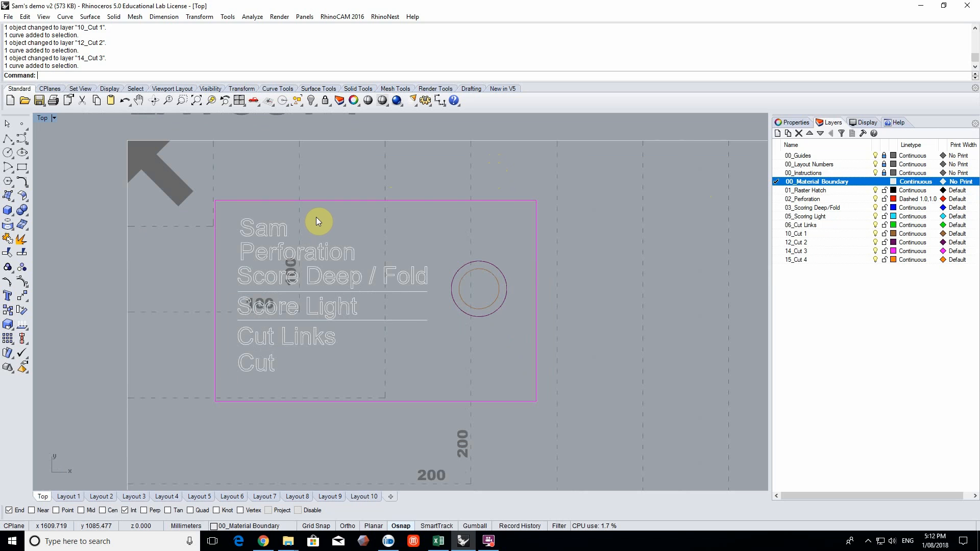
# Move the "Cut" text curves to the 10_Cut 1 layer
pyautogui.moveTo(308, 346); pyautogui.dragTo(299, 325, button='right')
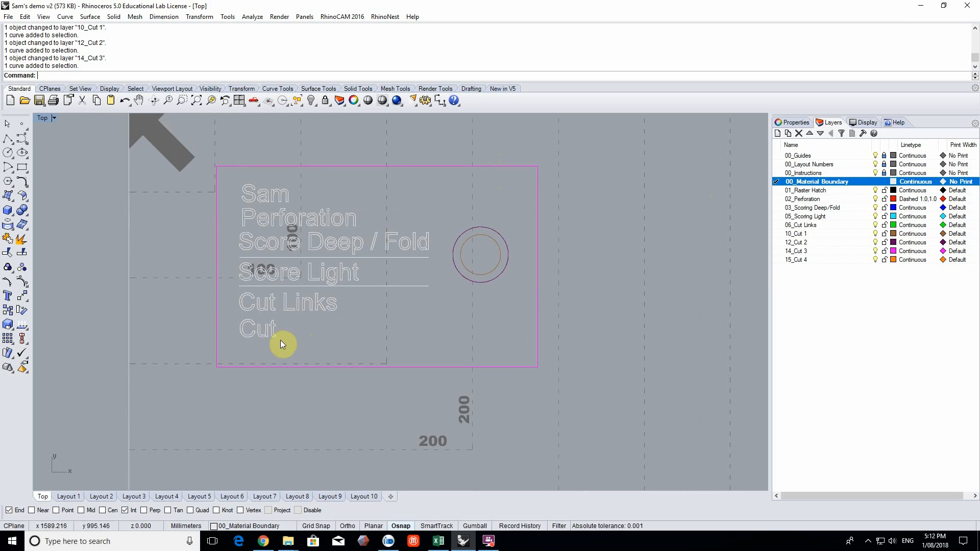
pyautogui.scroll(2, 299, 327)
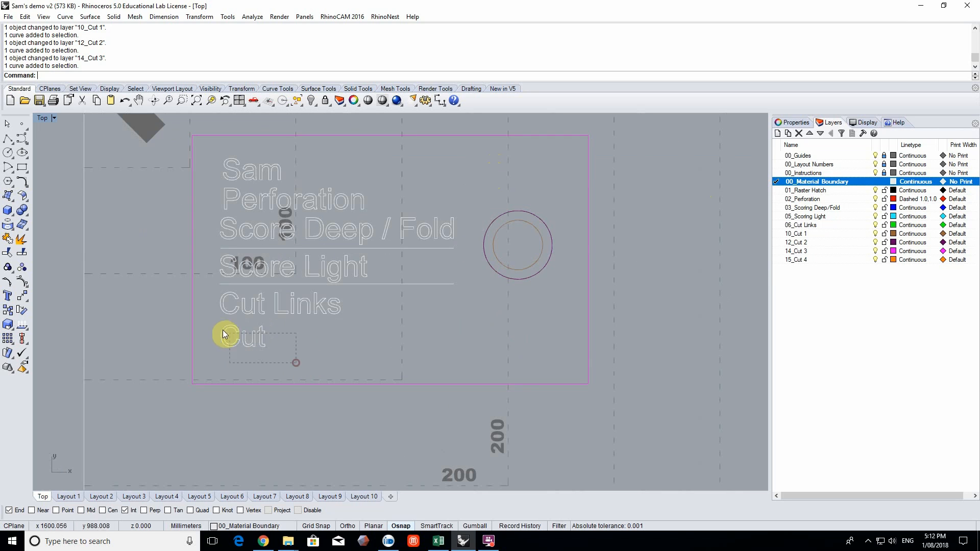
pyautogui.moveTo(233, 338); pyautogui.dragTo(231, 337)
pyautogui.rightClick(816, 233)
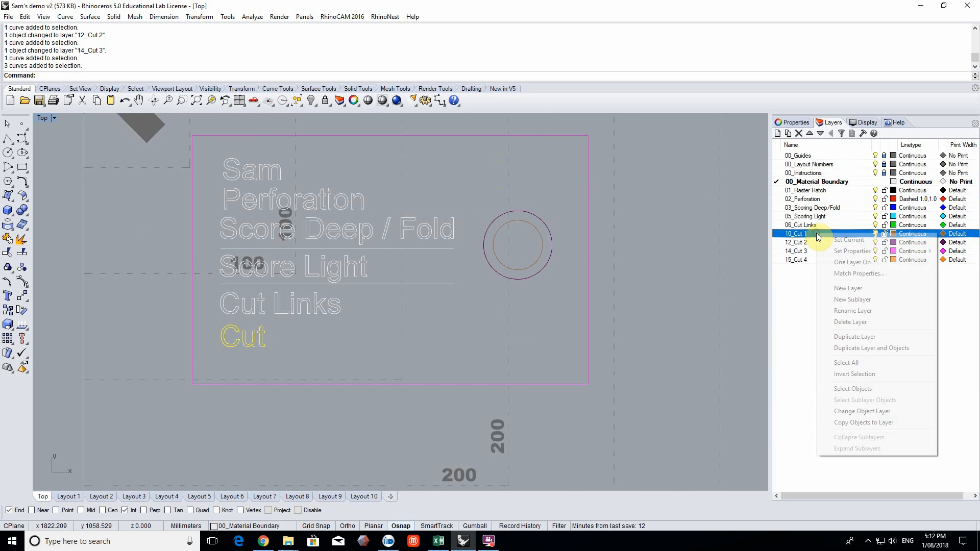
pyautogui.click(862, 412)
# Move the "Cut Links" text curves to the 06_Cut Links layer
pyautogui.scroll(3, 437, 338)
pyautogui.moveTo(384, 339)
pyautogui.mouseDown(button='right')
pyautogui.moveTo(378, 368)
pyautogui.moveTo(362, 377)
pyautogui.mouseUp(button='right')
pyautogui.click(363, 376)
pyautogui.moveTo(155, 335); pyautogui.dragTo(321, 382)
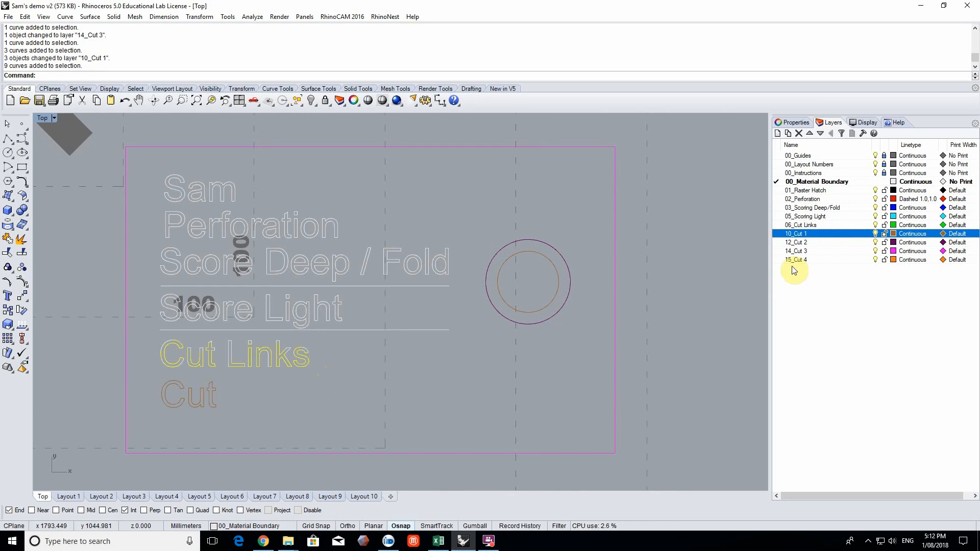
pyautogui.rightClick(826, 224)
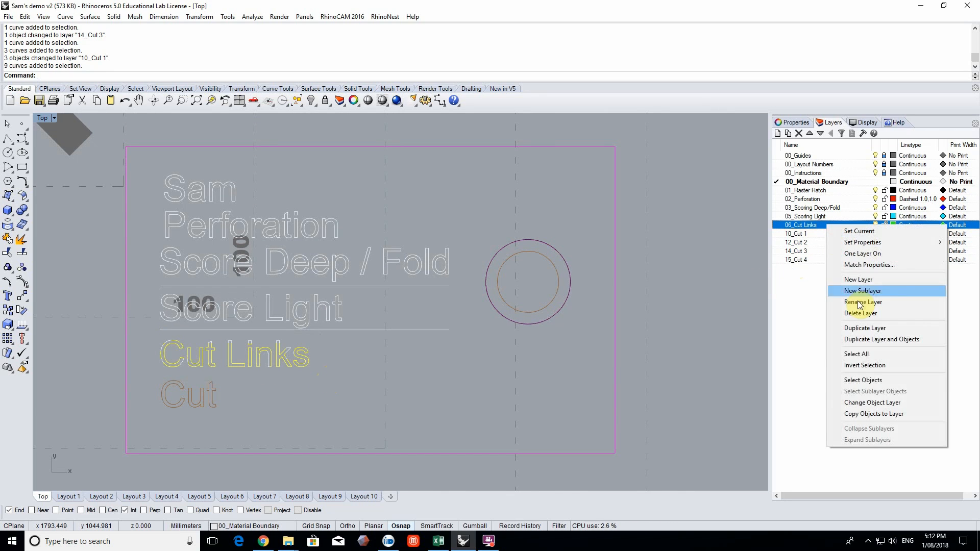
pyautogui.click(876, 404)
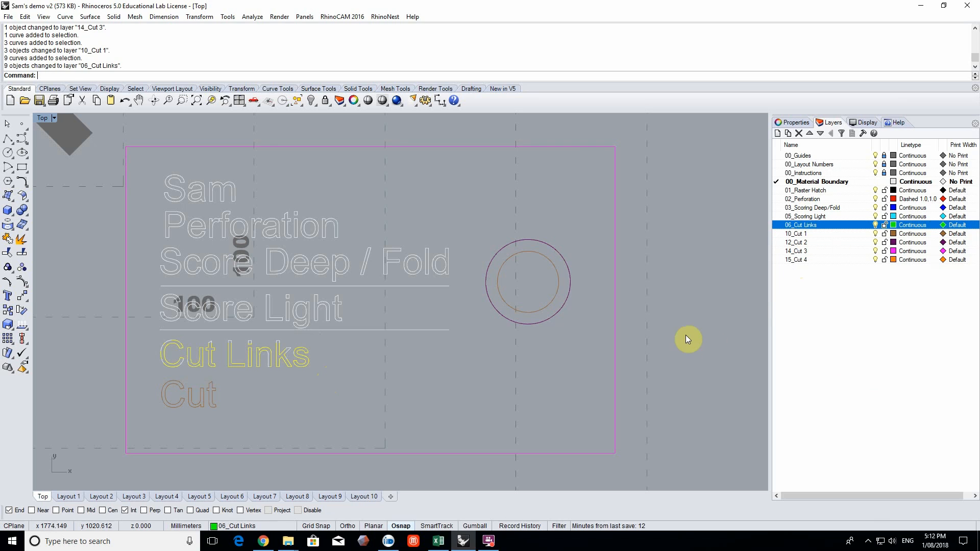
# Move the "Score Light" text curves and the line below them to the 05_Scoring Light layer
pyautogui.click(370, 310)
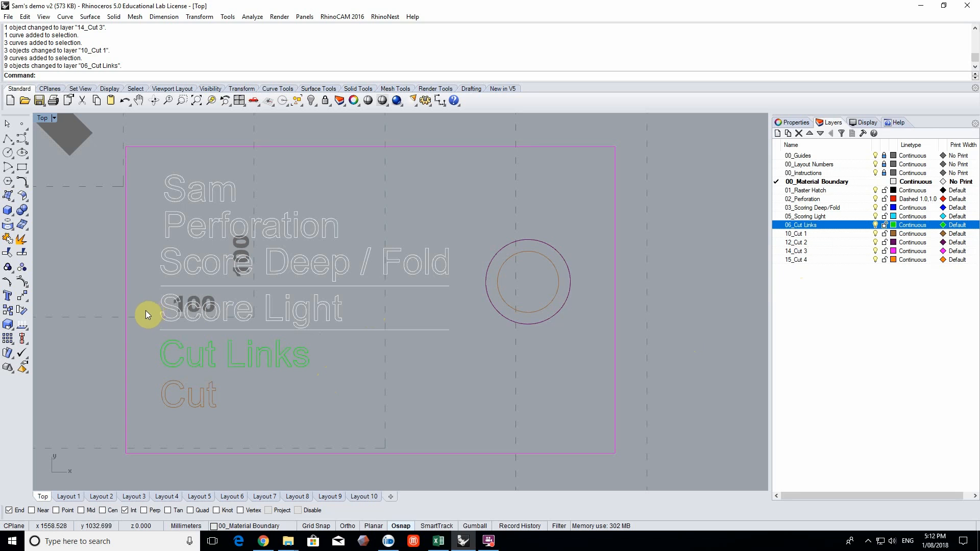
pyautogui.moveTo(148, 292); pyautogui.dragTo(467, 338)
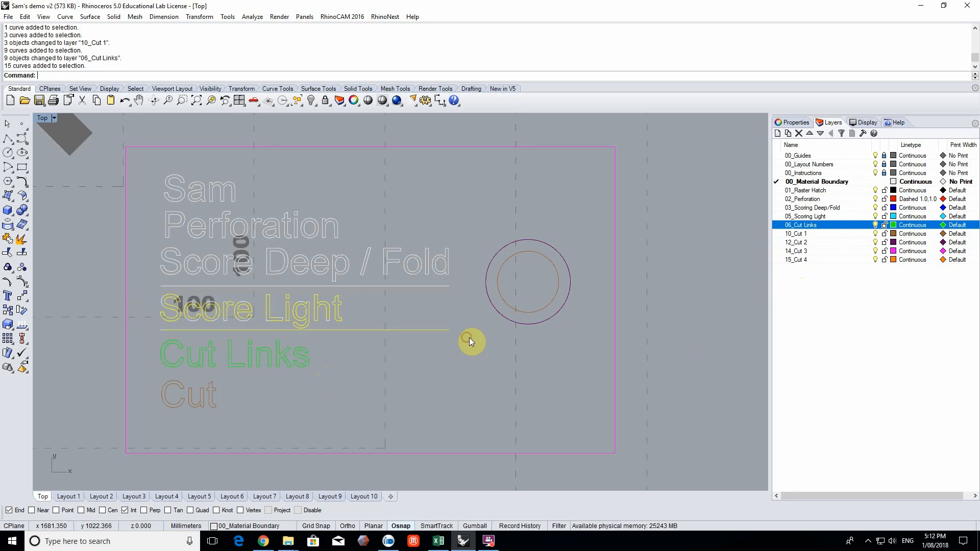
pyautogui.rightClick(817, 216)
pyautogui.click(878, 394)
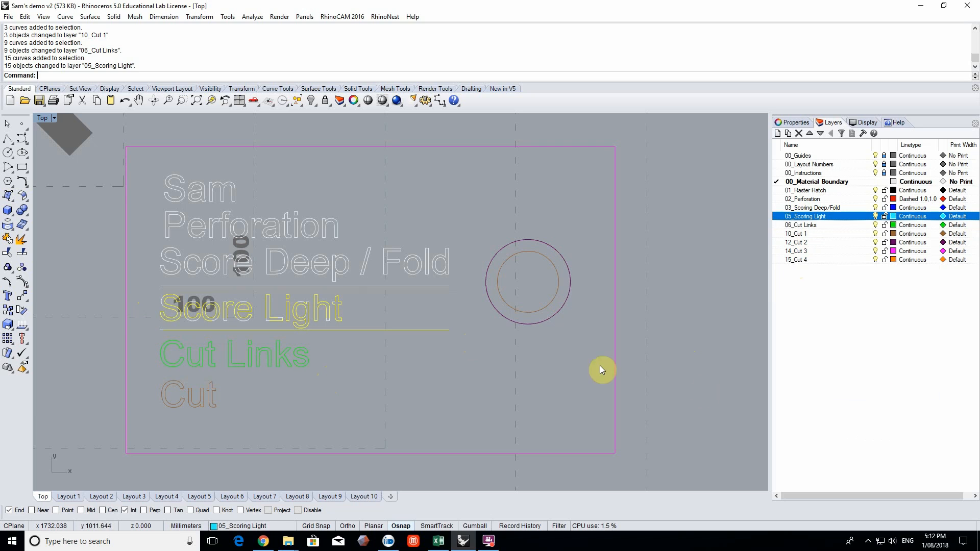
pyautogui.click(143, 273)
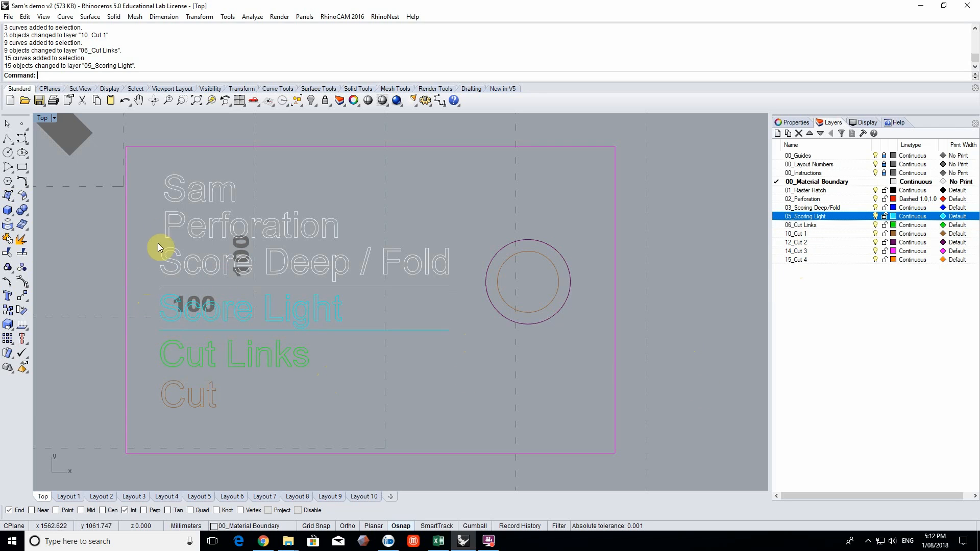
# Move the "Score Deep / Fold" text curves and the line below them to the 03_Scoring Deep/Fold layer
pyautogui.moveTo(146, 242); pyautogui.dragTo(473, 293)
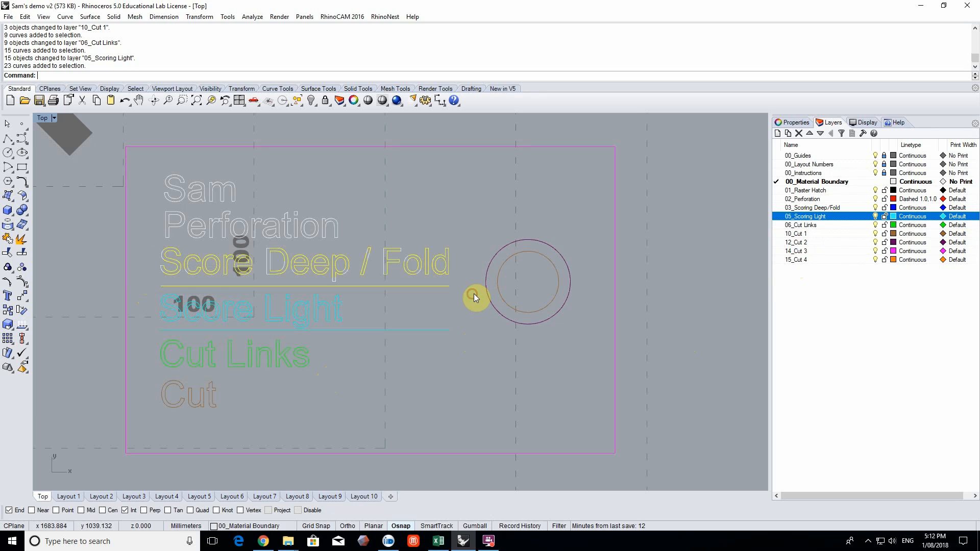
pyautogui.rightClick(840, 209)
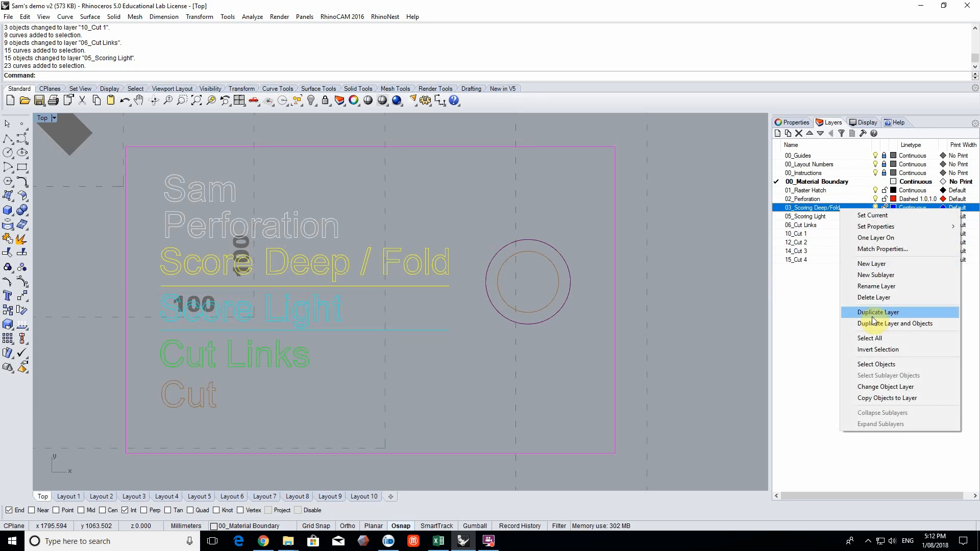
pyautogui.click(894, 389)
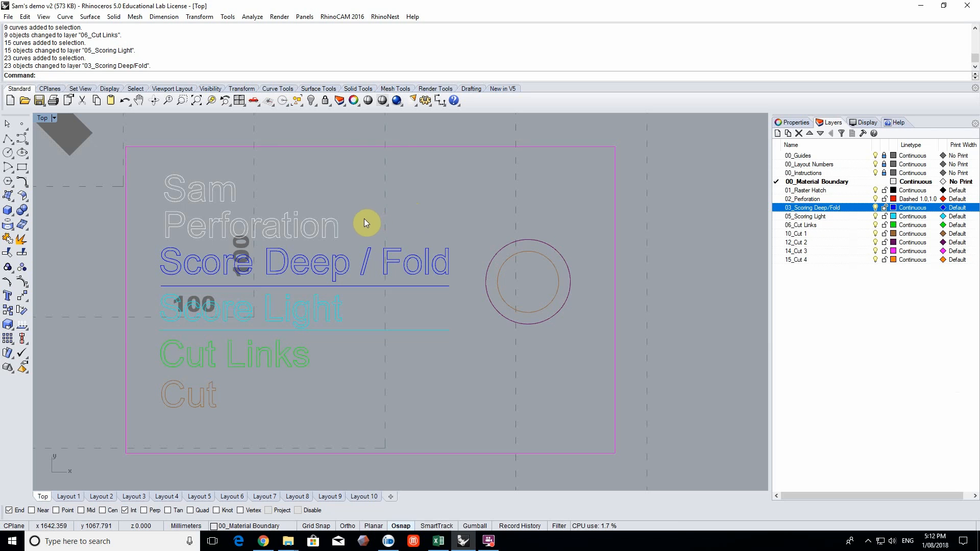
# Move the "Perforation" text curves to the 02_Perforation layer and inspect their outline up close
pyautogui.moveTo(153, 207); pyautogui.dragTo(348, 247)
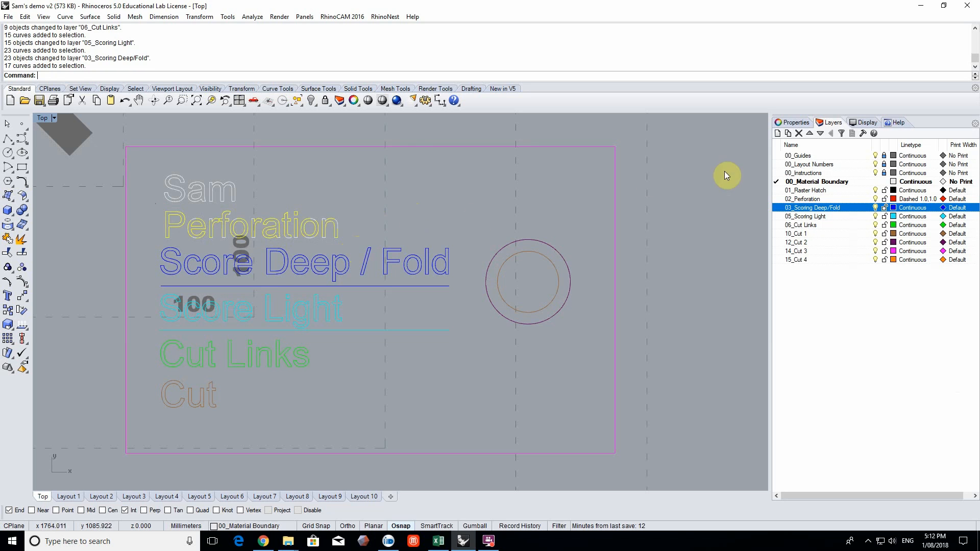
pyautogui.rightClick(807, 199)
pyautogui.click(870, 377)
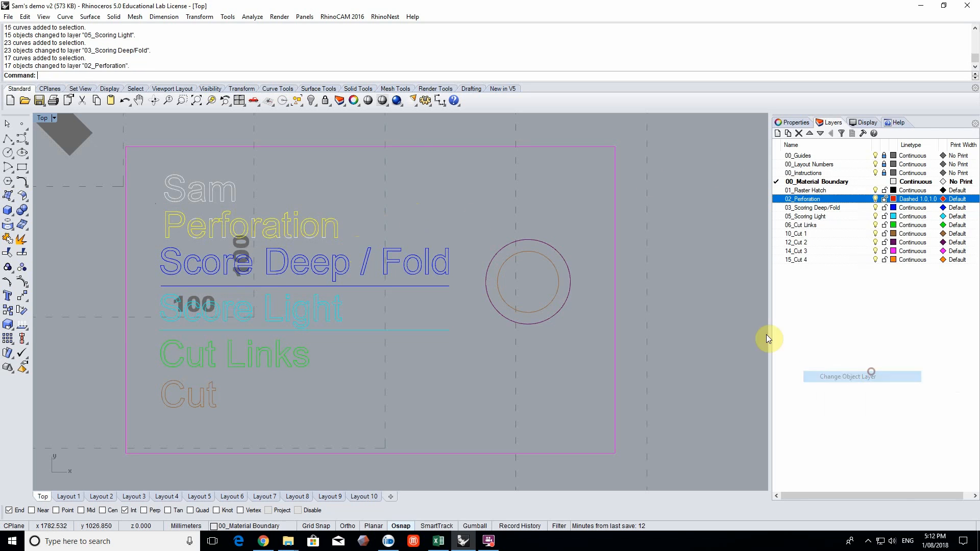
pyautogui.click(352, 232)
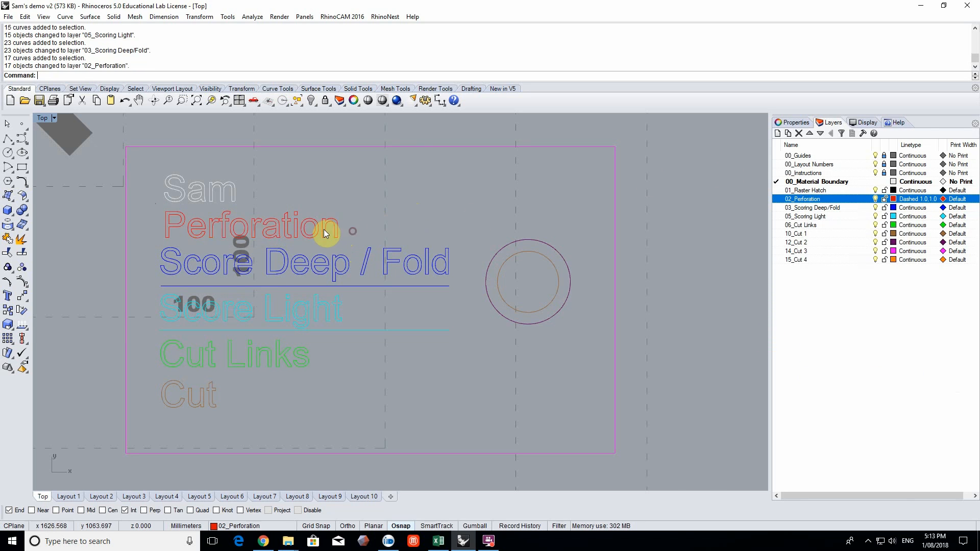
pyautogui.scroll(5, 325, 234)
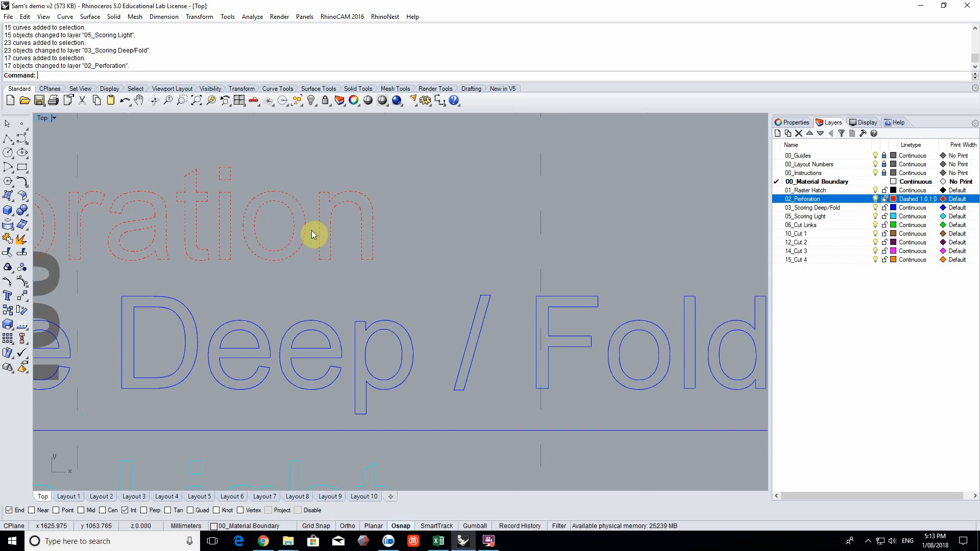
pyautogui.scroll(2, 309, 232)
pyautogui.moveTo(309, 234); pyautogui.dragTo(377, 271, button='right')
pyautogui.scroll(4, 252, 214)
pyautogui.moveTo(313, 209); pyautogui.dragTo(352, 225, button='right')
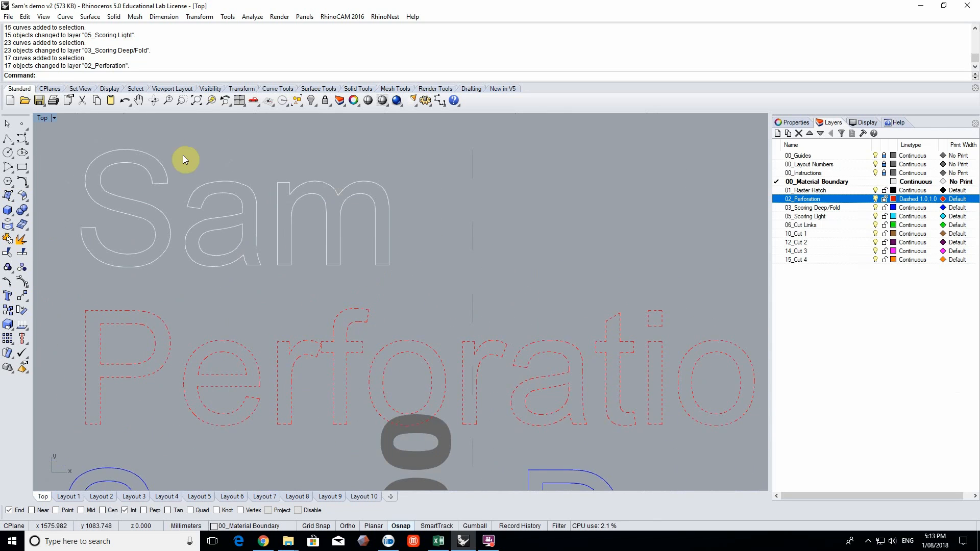
# Try deleting the inner loop of the letter "a" in the name text above "Perforation" and undo the deletion
pyautogui.moveTo(80, 139)
pyautogui.mouseDown(button='right')
pyautogui.moveTo(96, 143)
pyautogui.moveTo(75, 149)
pyautogui.mouseUp(button='right')
pyautogui.moveTo(75, 149); pyautogui.dragTo(439, 303)
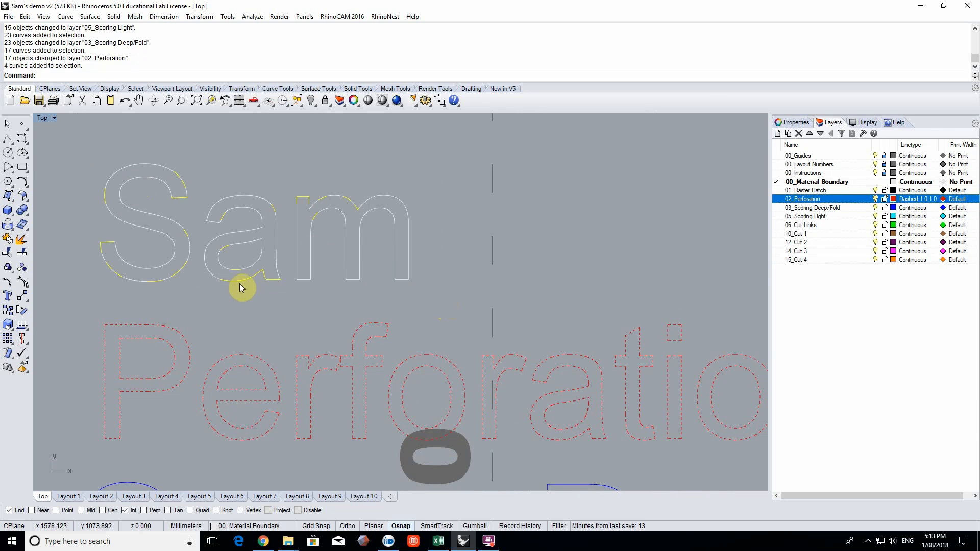
pyautogui.keyDown('shift'); pyautogui.click(215, 257); pyautogui.keyUp('shift')
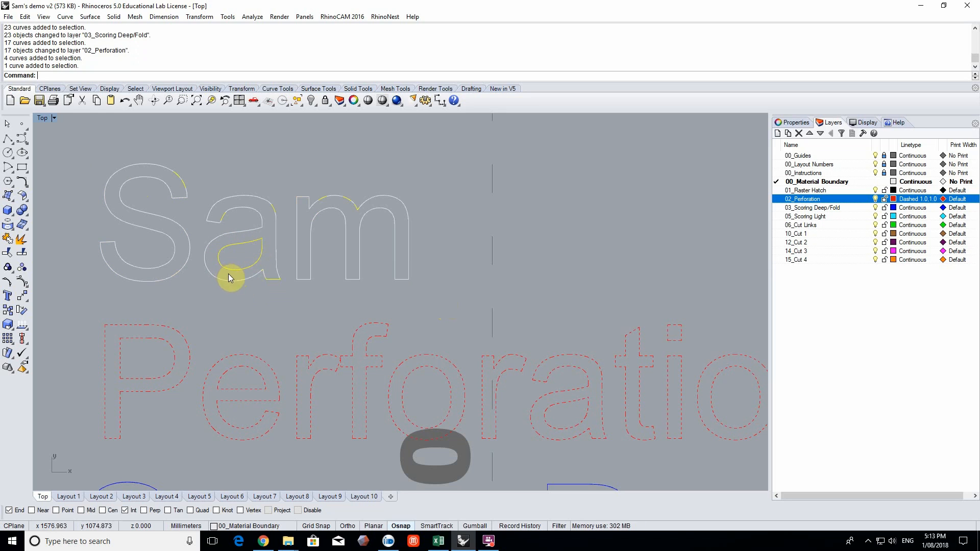
pyautogui.press('Delete')
pyautogui.moveTo(198, 175); pyautogui.dragTo(288, 305)
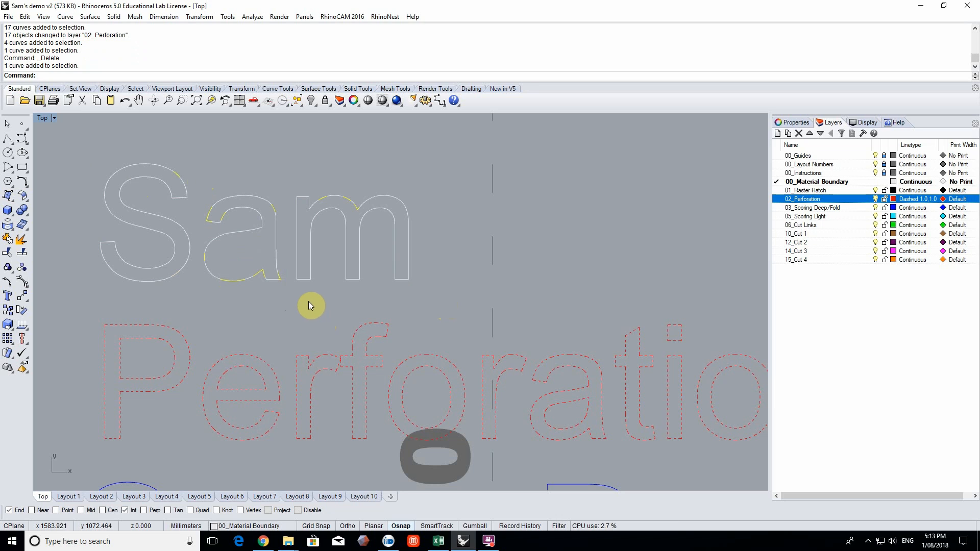
pyautogui.hotkey('ctrl', 'z')
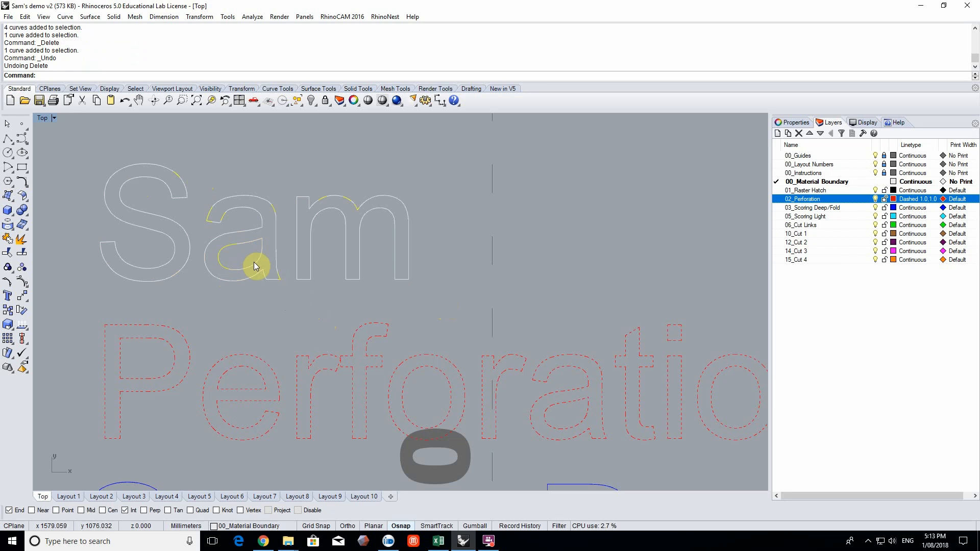
# Move the name text curves above "Perforation" to the 03_Scoring Deep/Fold layer
pyautogui.moveTo(85, 145); pyautogui.dragTo(445, 308)
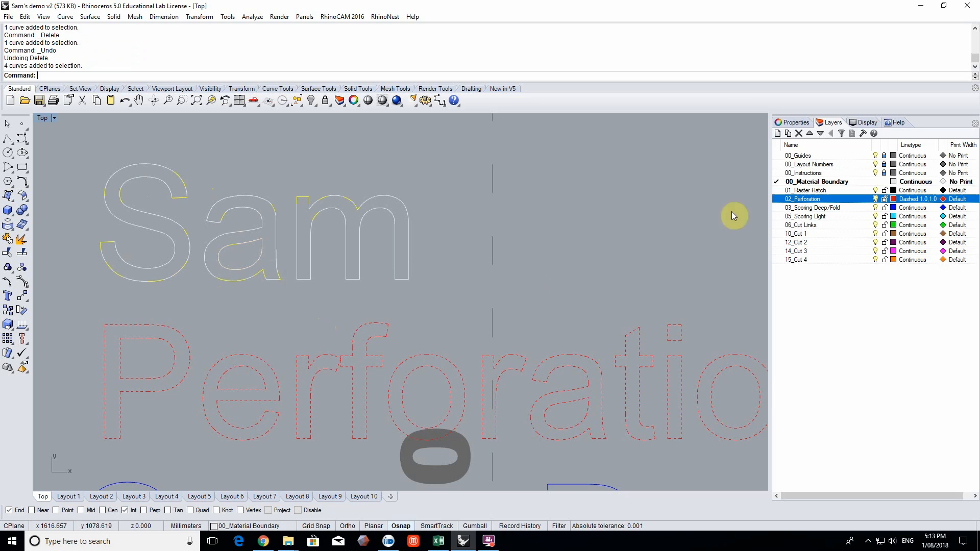
pyautogui.rightClick(859, 208)
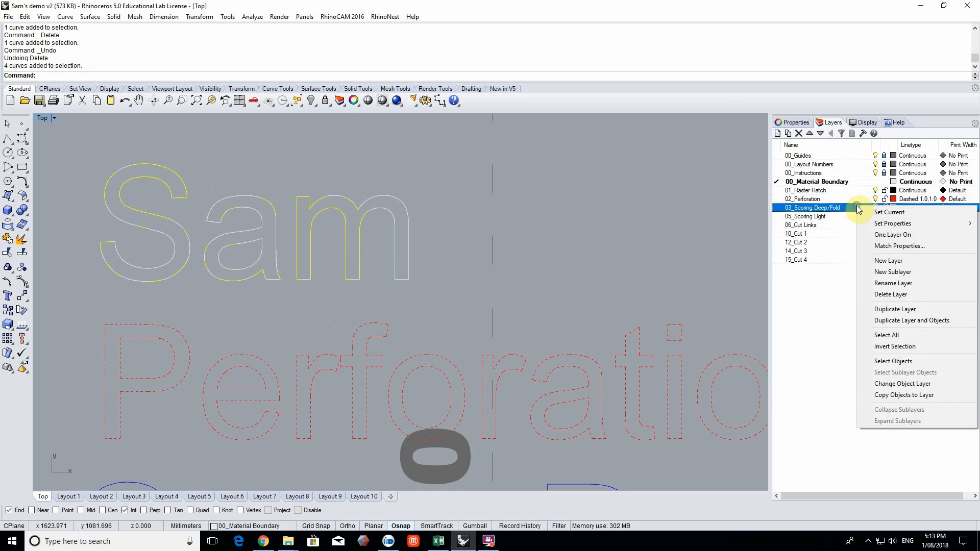
pyautogui.click(914, 388)
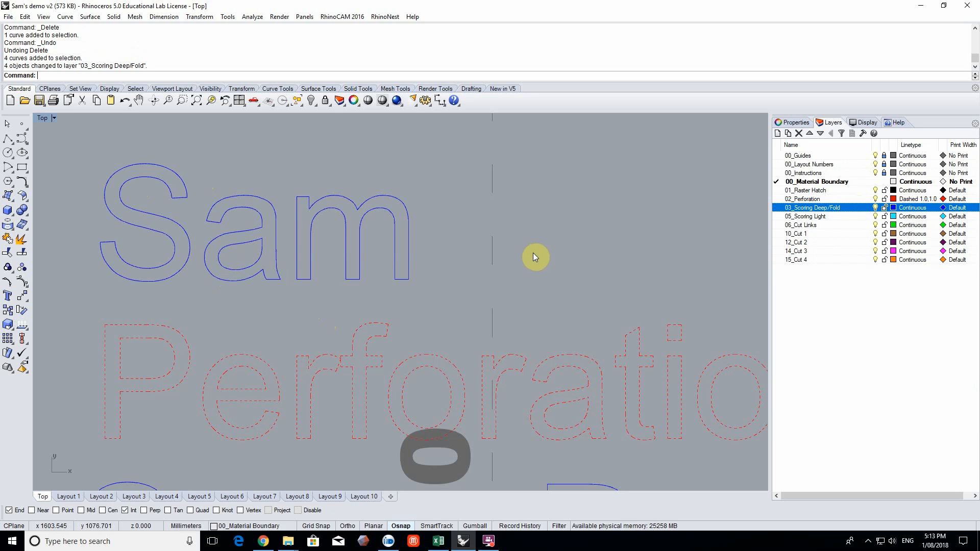
# Review the text lines one by one, from the name text down to "Cut", checking the layer each belongs to
pyautogui.scroll(-6, 553, 286)
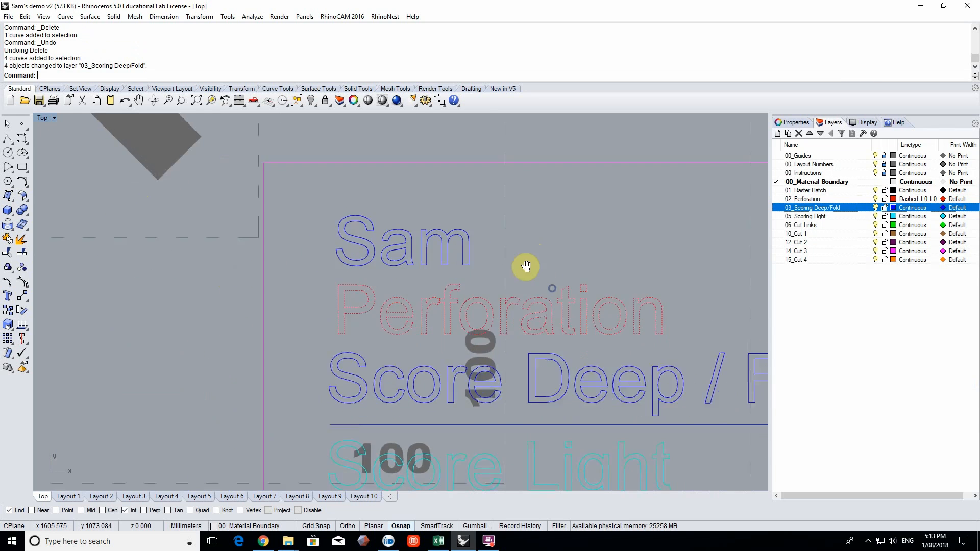
pyautogui.scroll(-3, 458, 218)
pyautogui.moveTo(457, 225); pyautogui.dragTo(340, 229, button='right')
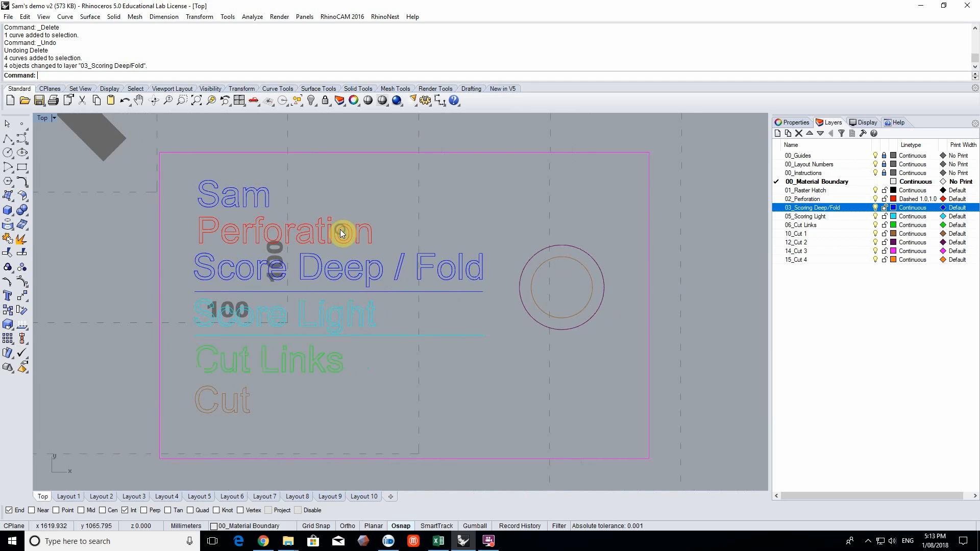
pyautogui.moveTo(197, 170); pyautogui.dragTo(282, 209)
pyautogui.press('Escape')
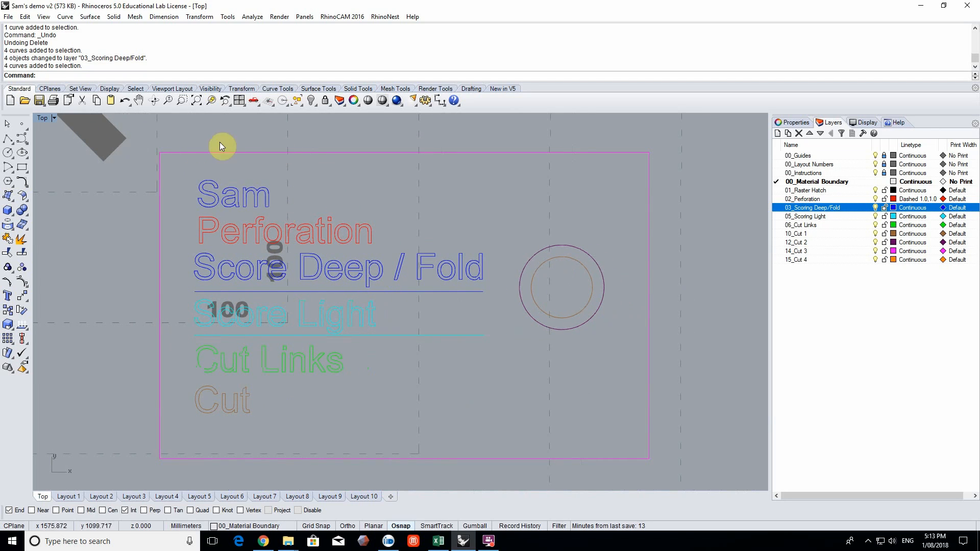
pyautogui.click(204, 231)
pyautogui.click(214, 268)
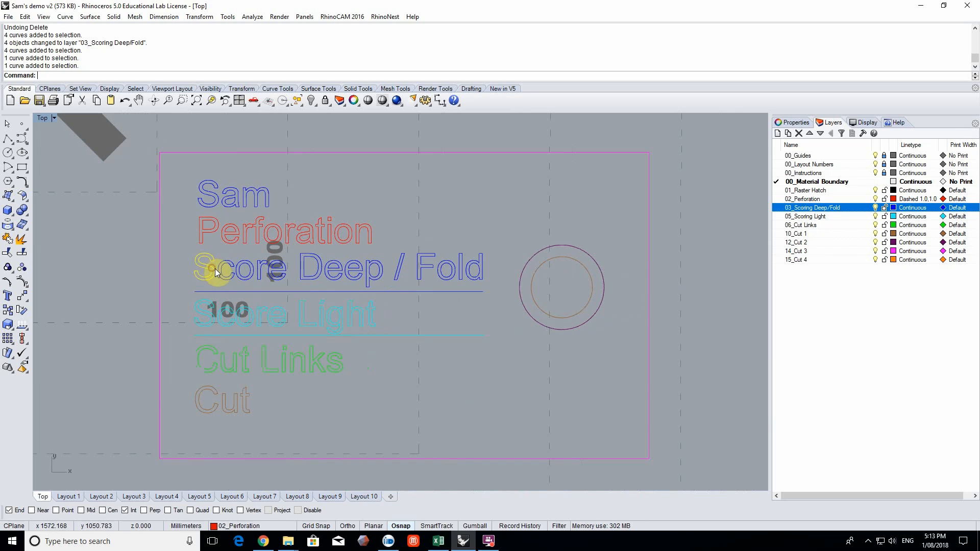
pyautogui.click(205, 309)
pyautogui.click(216, 347)
pyautogui.click(206, 392)
pyautogui.click(322, 392)
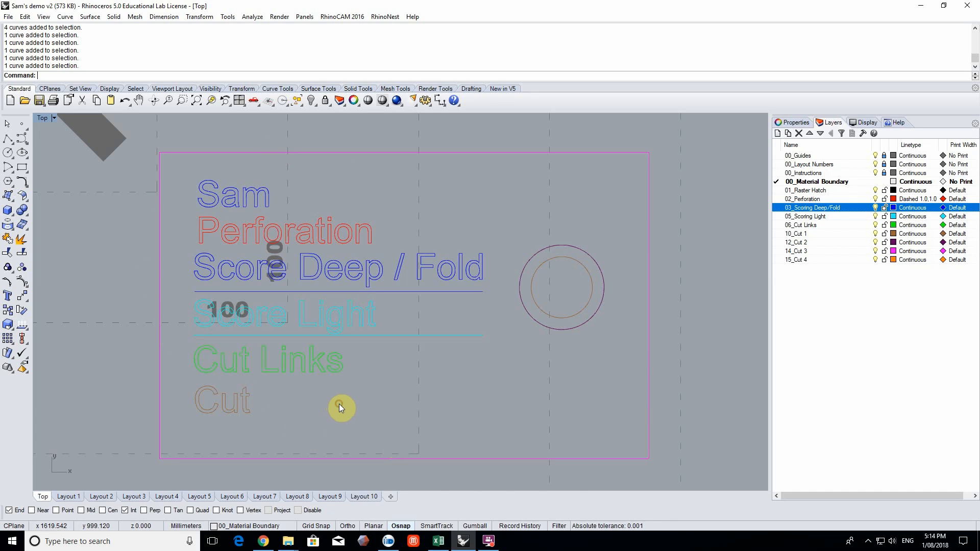
# Save the finished laser cutting file
pyautogui.hotkey('ctrl', 's')
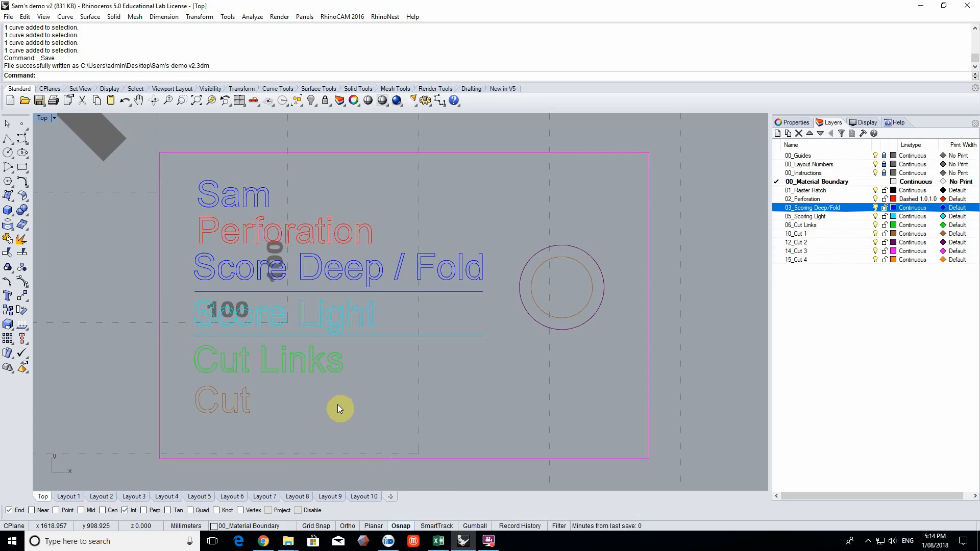